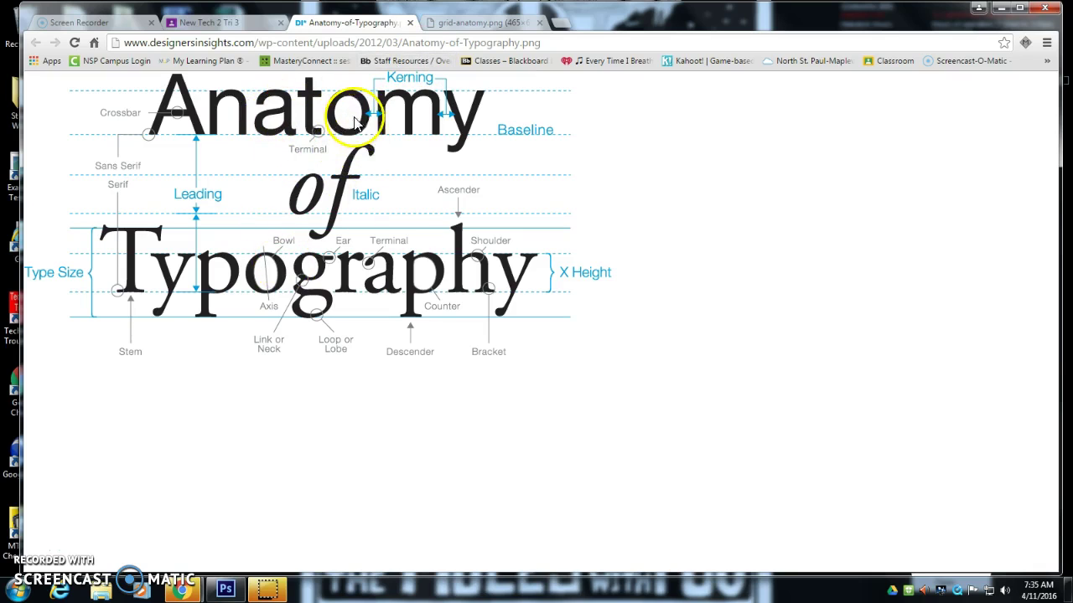
Compare the two reference images in Chrome, finishing on the grid-anatomy.png diagram
{"action": "left_click", "coordinate": [467, 22]}
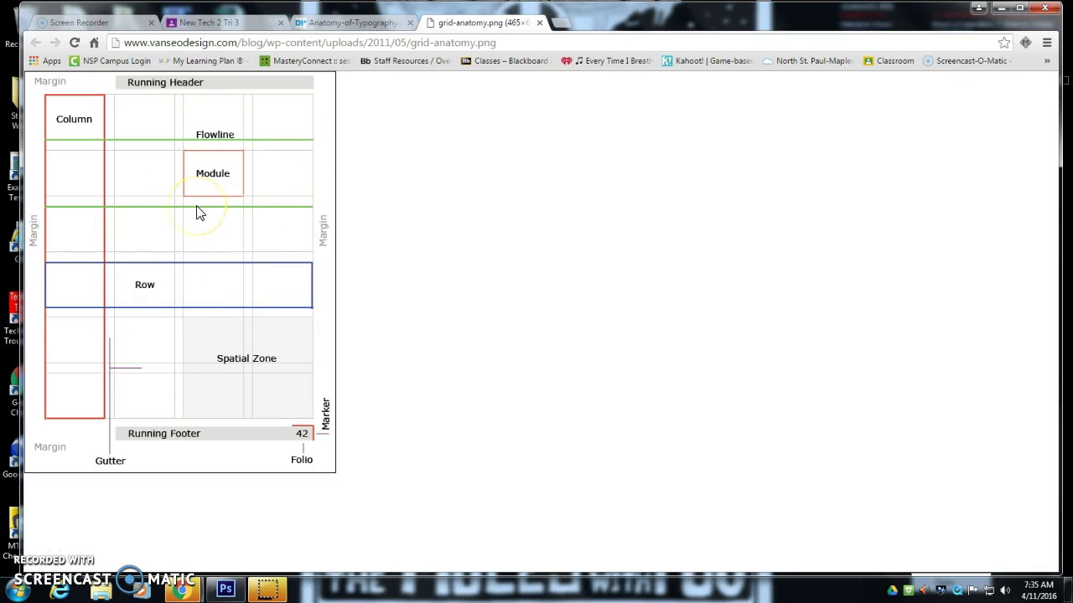
{"action": "left_click", "coordinate": [331, 22]}
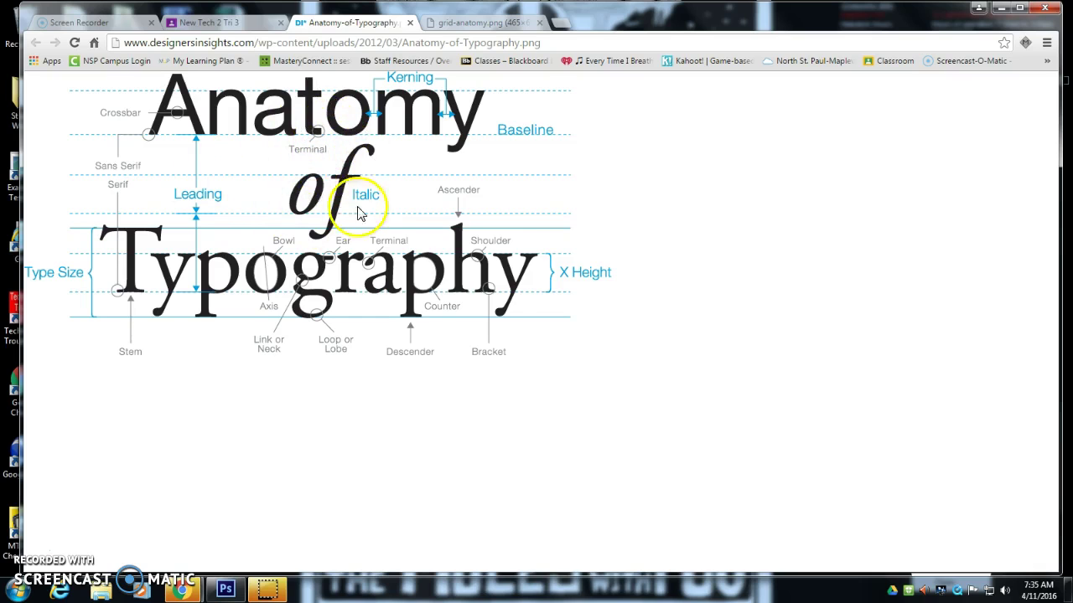
{"action": "left_click", "coordinate": [474, 23]}
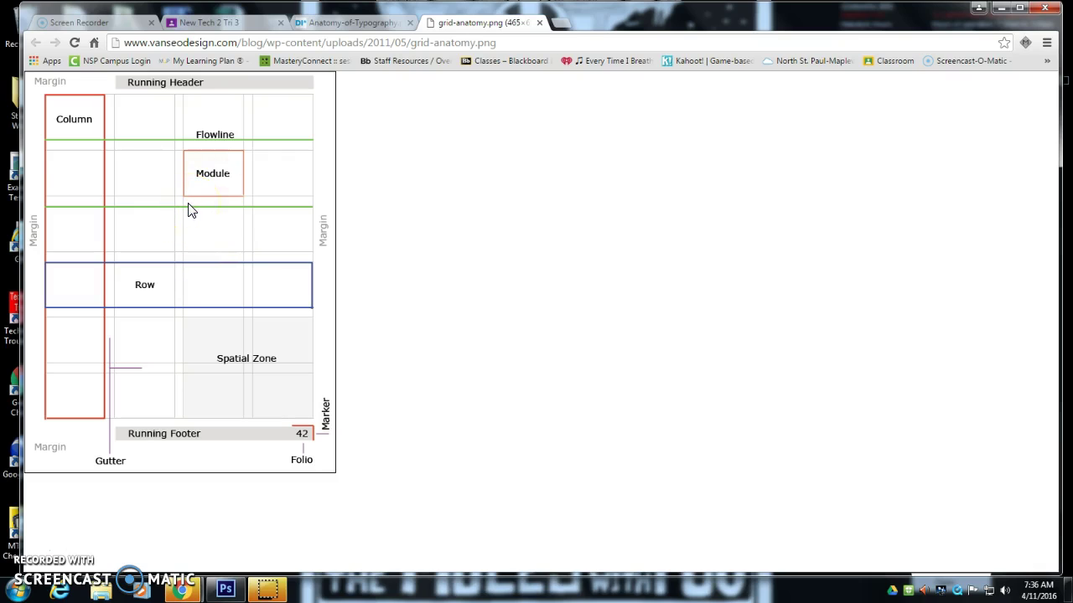
Create a new U.S. Paper Letter document, 8.5 × 11 in at 300 ppi, named 'grid and type'
{"action": "left_click", "coordinate": [224, 591]}
{"action": "left_click", "coordinate": [40, 12]}
{"action": "left_click", "coordinate": [50, 24]}
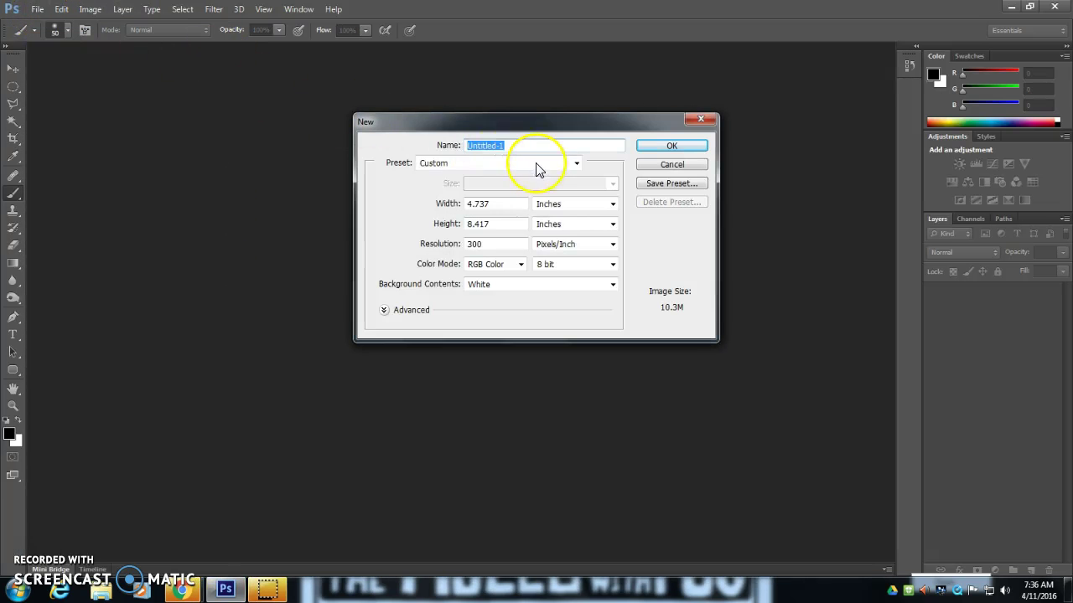
{"action": "left_click", "coordinate": [536, 165]}
{"action": "left_click", "coordinate": [528, 207]}
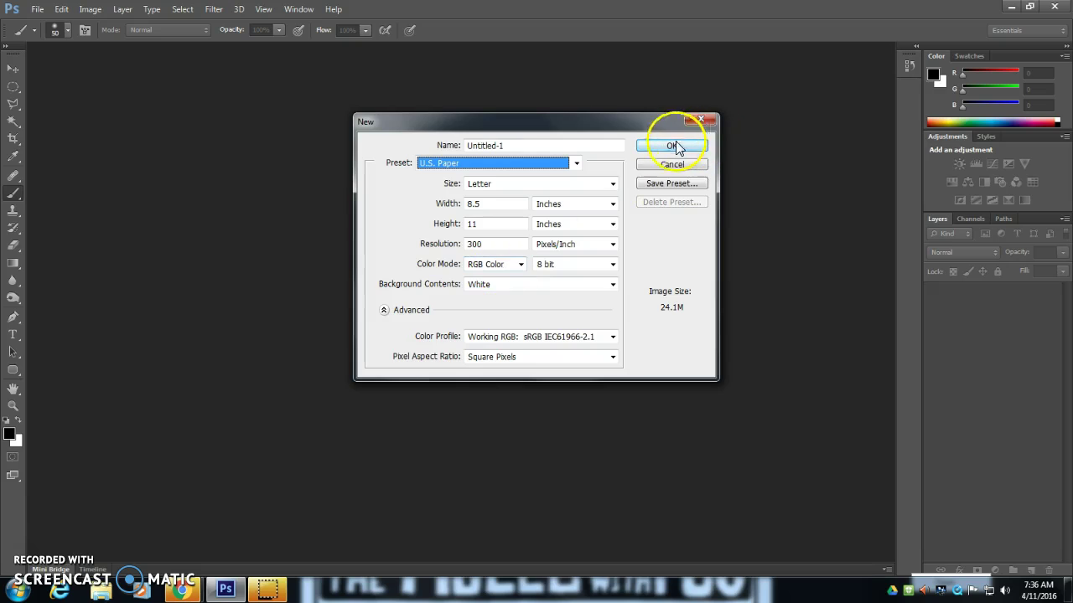
{"action": "left_click", "coordinate": [518, 148]}
{"action": "type", "text": "grid and type"}
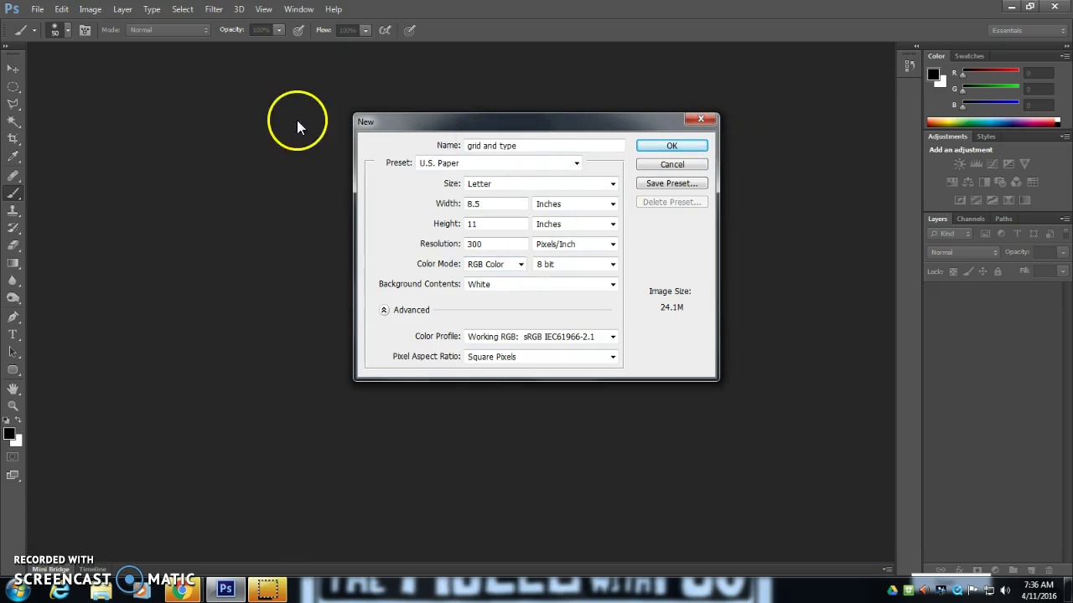
{"action": "left_click", "coordinate": [671, 146]}
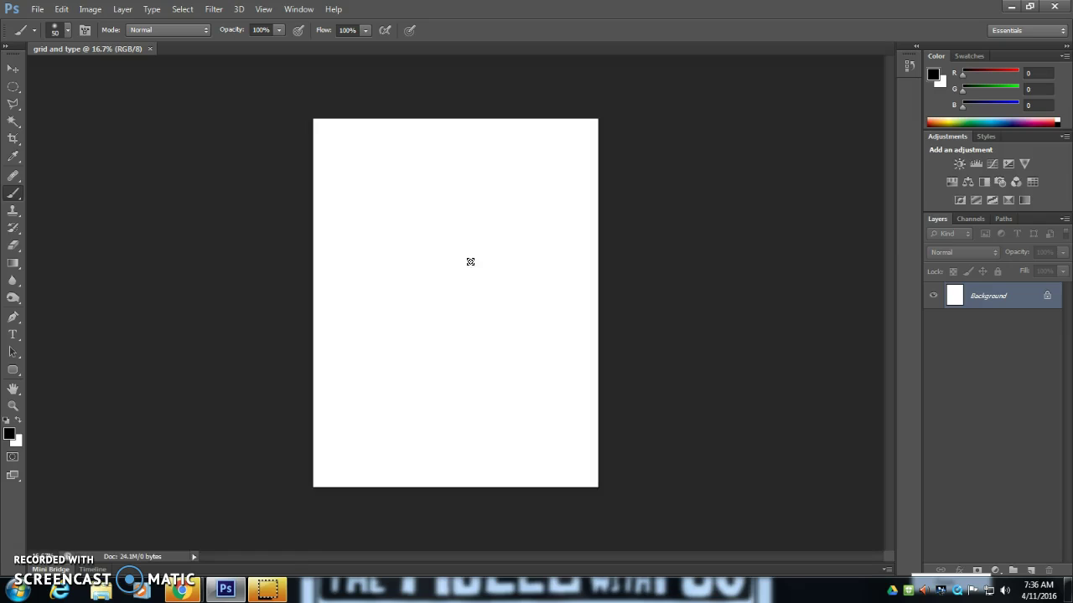
{"action": "key", "text": "alt"}
Copy the grid anatomy image from Chrome and paste it into the Photoshop document
{"action": "mouse_move", "coordinate": [182, 589]}
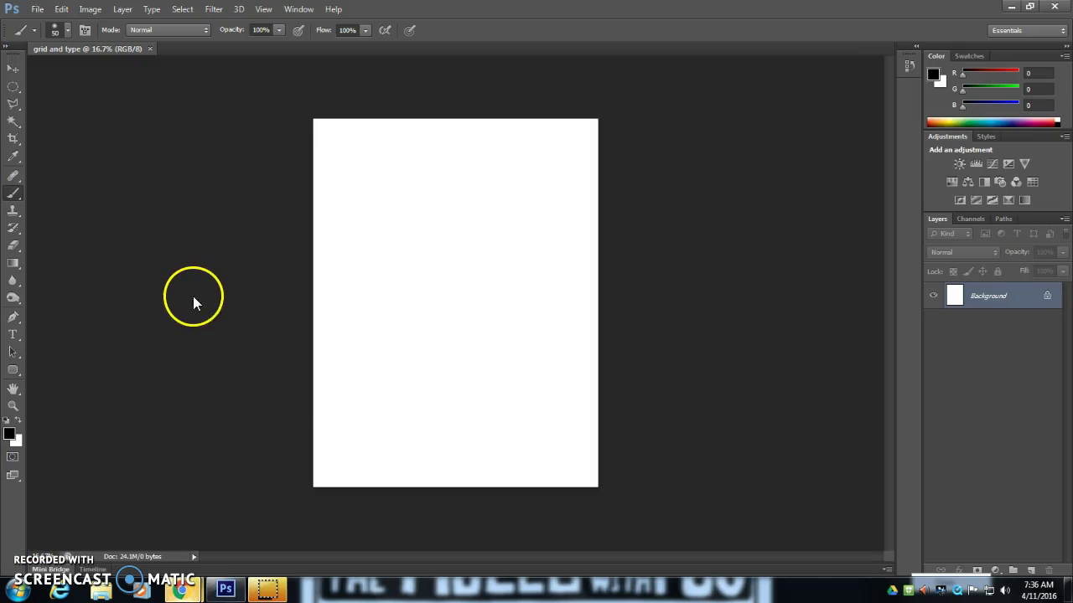
{"action": "right_click", "coordinate": [193, 303]}
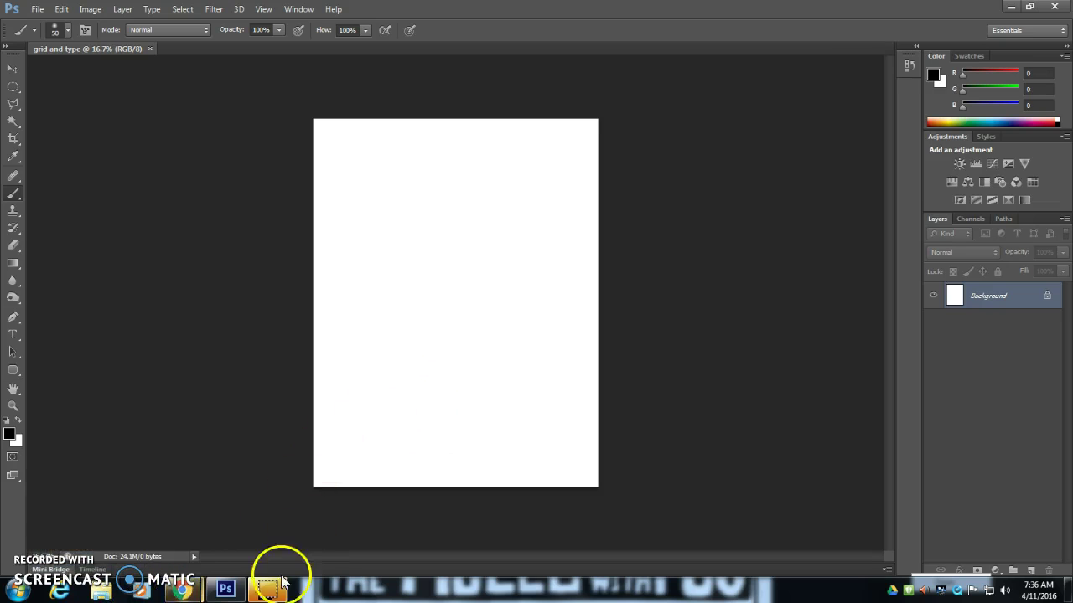
{"action": "key", "text": "alt+Tab"}
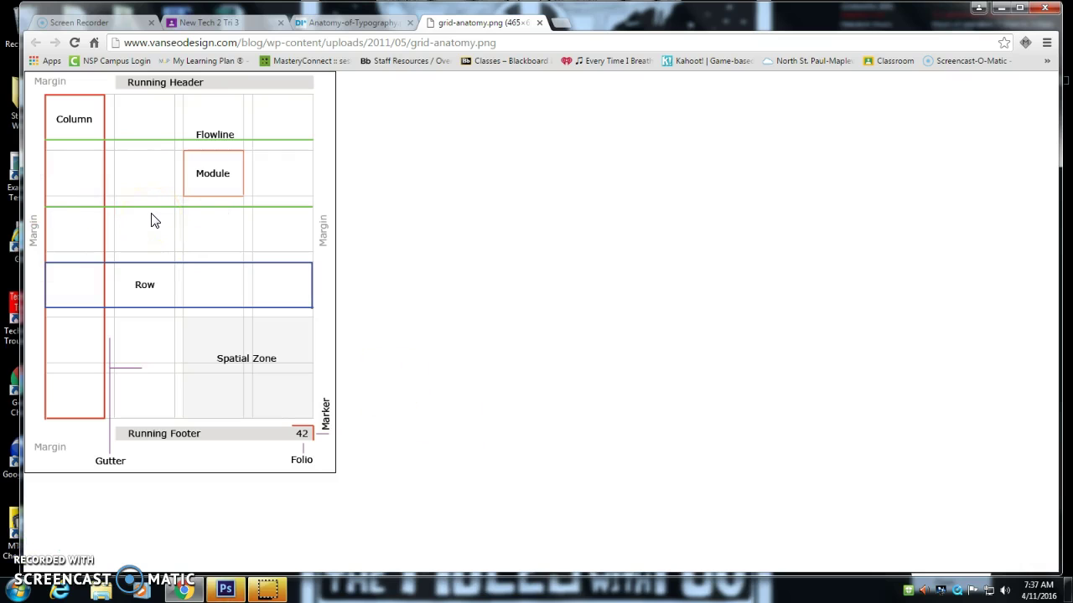
{"action": "right_click", "coordinate": [217, 234]}
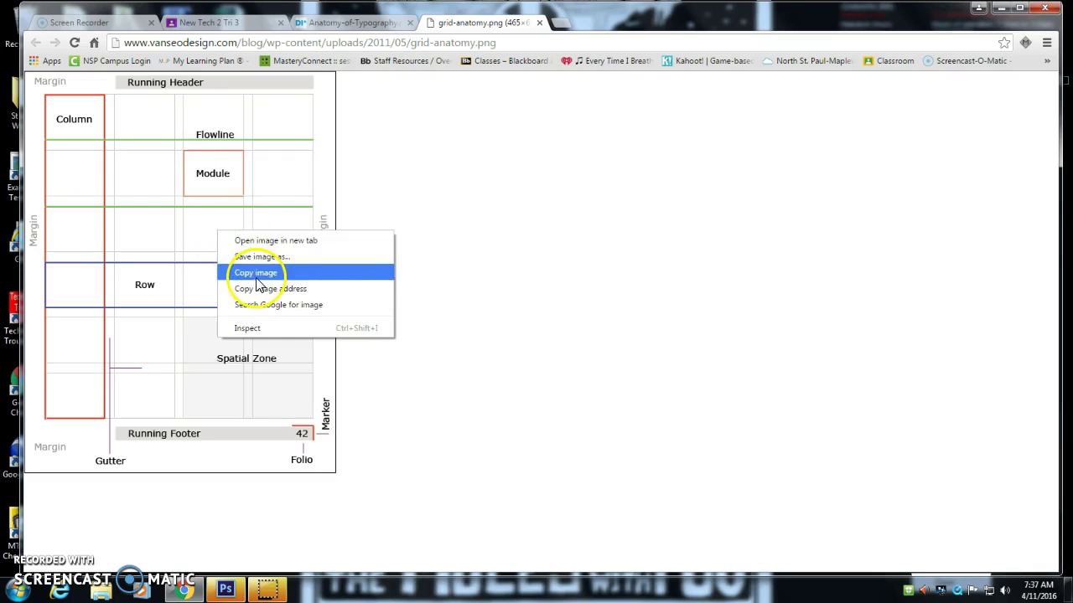
{"action": "left_click", "coordinate": [256, 273]}
{"action": "key", "text": "alt+Tab"}
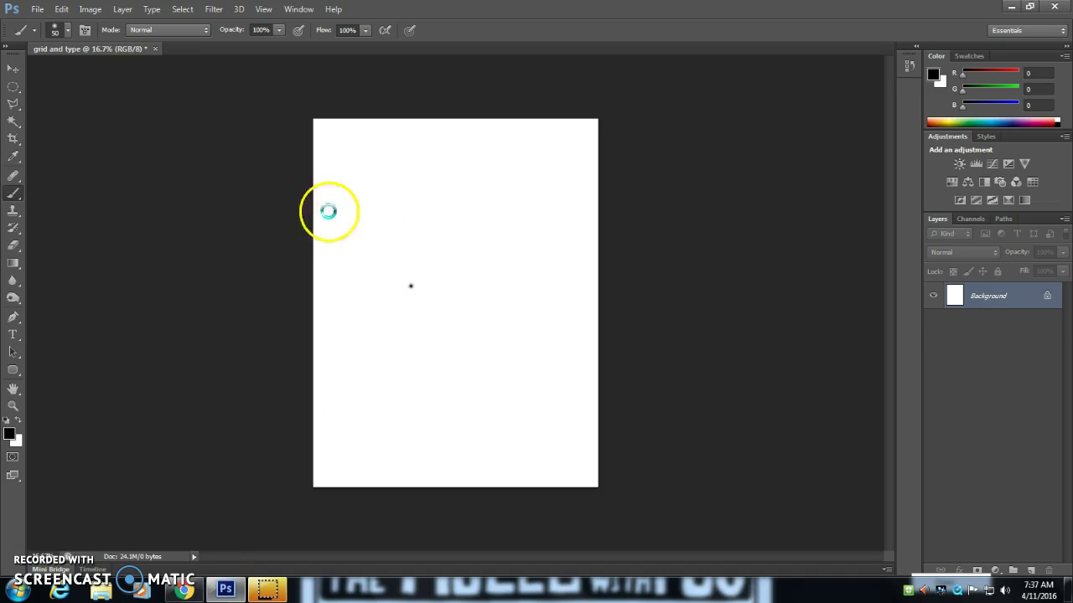
{"action": "key", "text": "ctrl+v"}
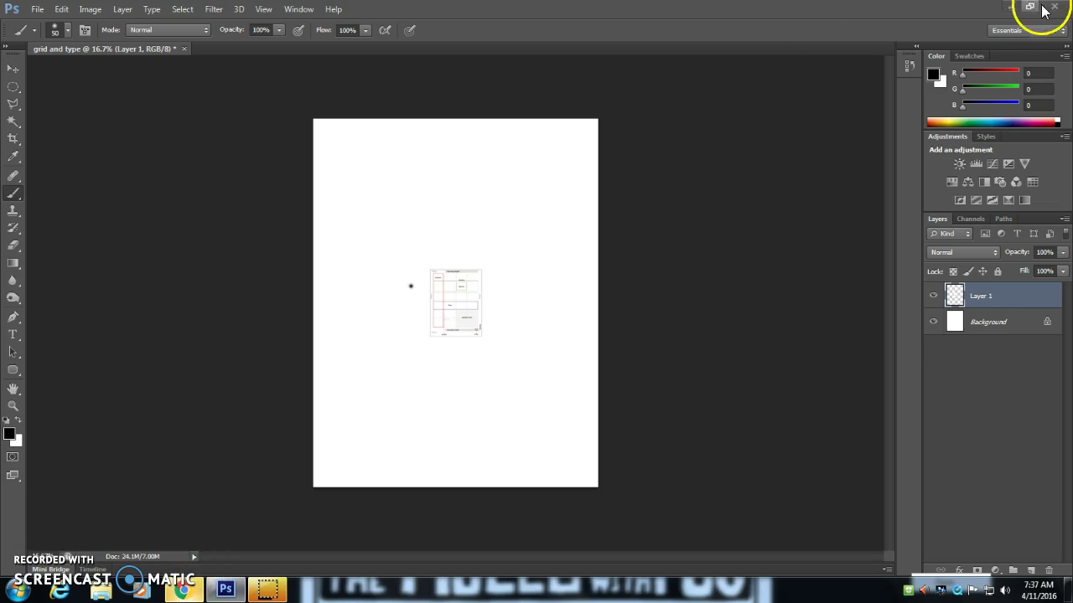
Copy the Anatomy of Typography image from Chrome and paste it as another layer
{"action": "left_click", "coordinate": [1014, 8]}
{"action": "left_click", "coordinate": [356, 22]}
{"action": "right_click", "coordinate": [263, 191]}
{"action": "left_click", "coordinate": [277, 230]}
{"action": "left_click", "coordinate": [224, 590]}
{"action": "key", "text": "ctrl+v"}
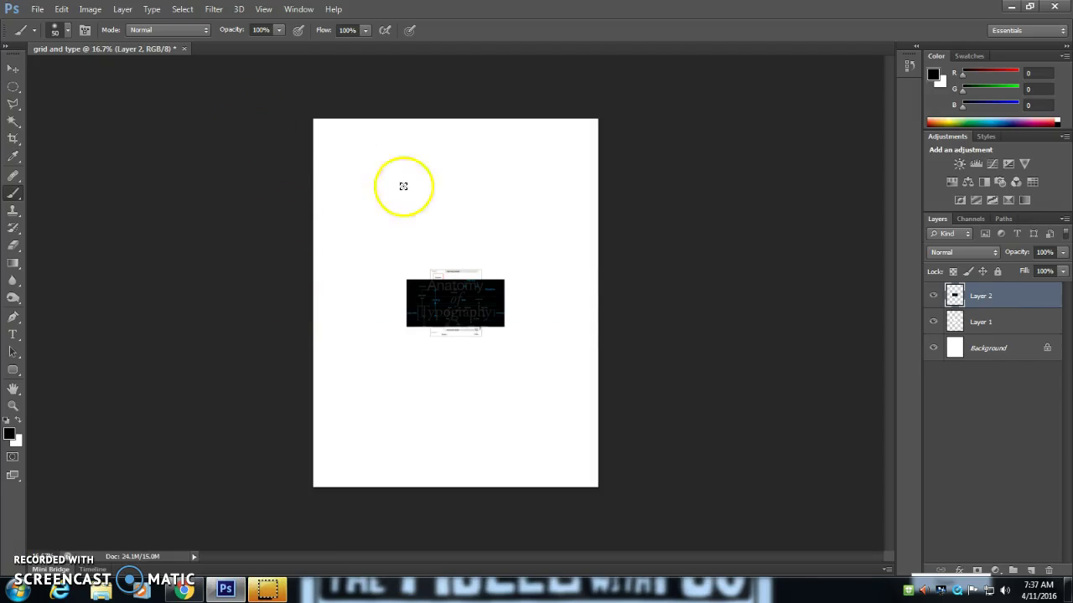
Enlarge the typography diagram across the page, invert its colours, and move it up
{"action": "key", "text": "ctrl+t"}
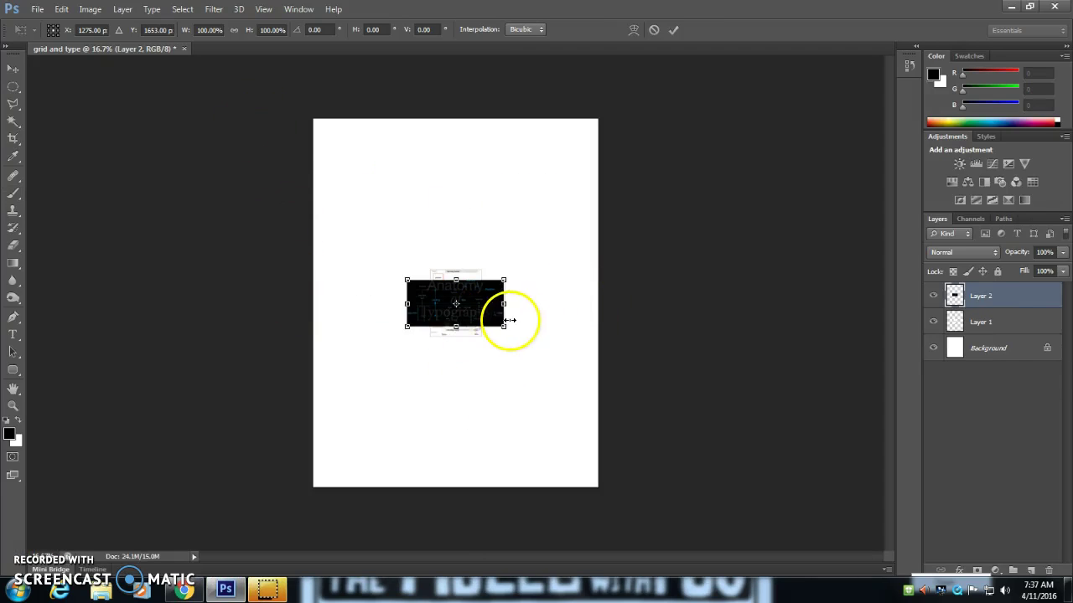
{"action": "left_click_drag", "start_coordinate": [505, 327], "coordinate": [593, 418]}
{"action": "left_click", "coordinate": [674, 29]}
{"action": "key", "text": "ctrl+i"}
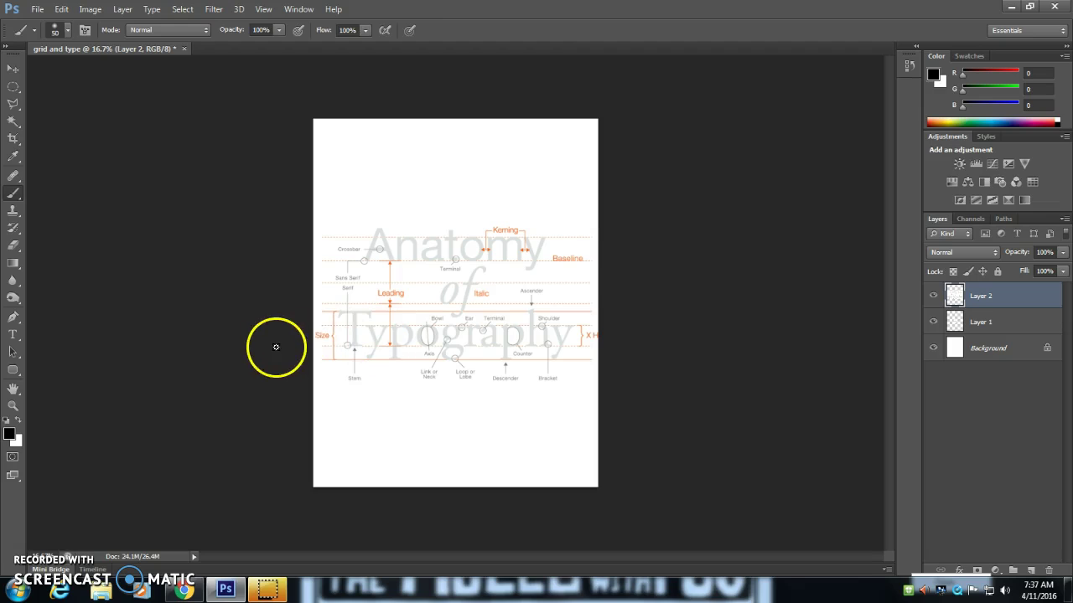
{"action": "key", "text": "v"}
{"action": "mouse_move", "coordinate": [436, 366]}
{"action": "left_mouse_down"}
{"action": "mouse_move", "coordinate": [444, 259]}
{"action": "mouse_move", "coordinate": [443, 269]}
{"action": "left_mouse_up"}
Scale and position the grid diagram on Layer 1 to fill the whole page
{"action": "left_click", "coordinate": [997, 323]}
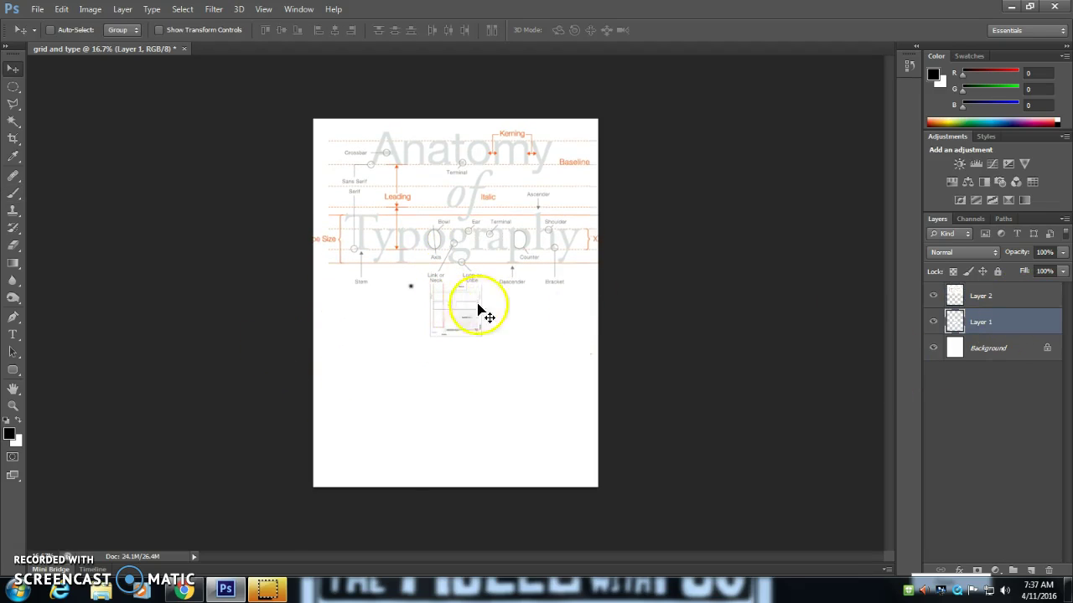
{"action": "left_click_drag", "start_coordinate": [461, 318], "coordinate": [381, 381]}
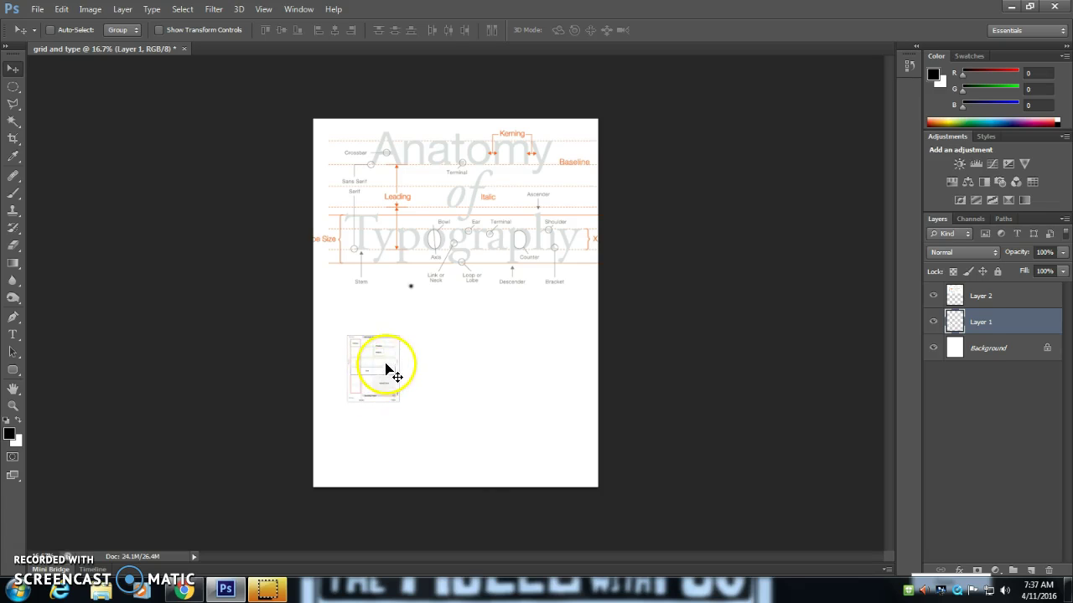
{"action": "key", "text": "ctrl+t"}
{"action": "left_click_drag", "start_coordinate": [403, 332], "coordinate": [550, 210]}
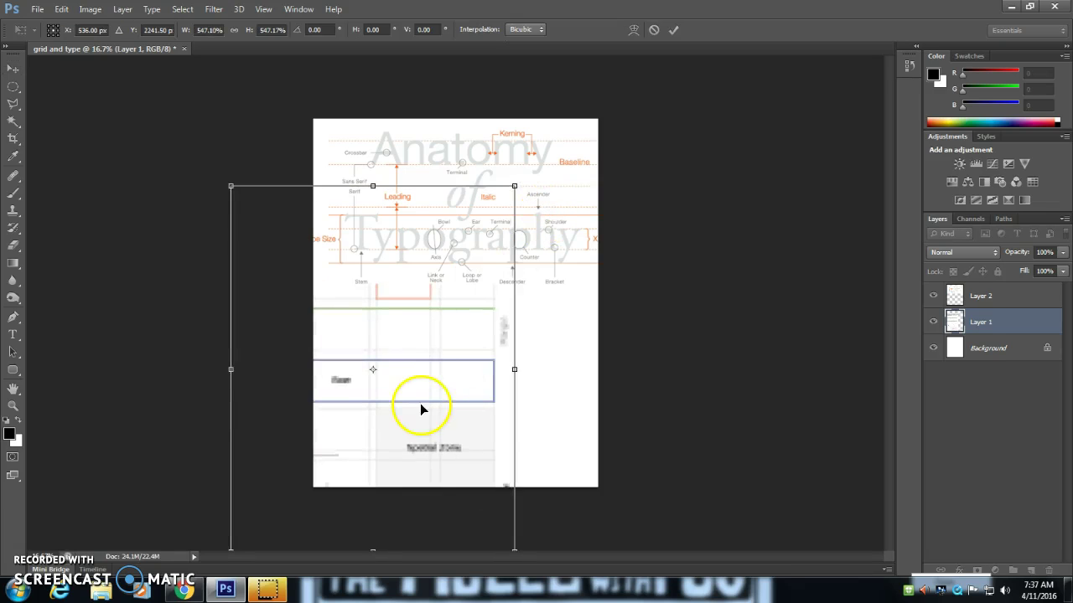
{"action": "left_click_drag", "start_coordinate": [422, 409], "coordinate": [503, 342]}
{"action": "left_click_drag", "start_coordinate": [455, 120], "coordinate": [456, 119]}
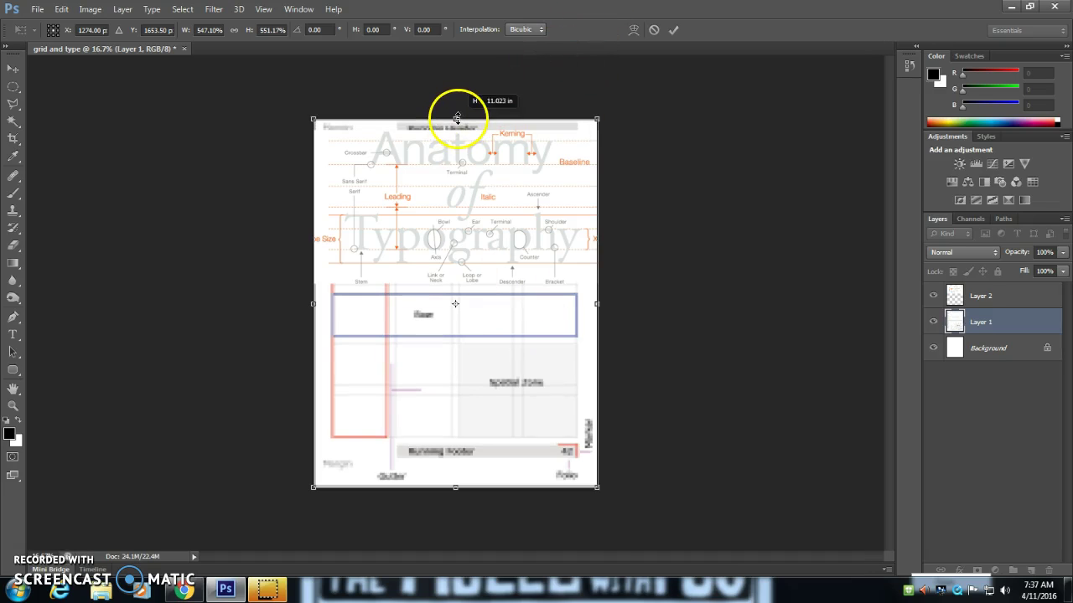
{"action": "left_click", "coordinate": [673, 29]}
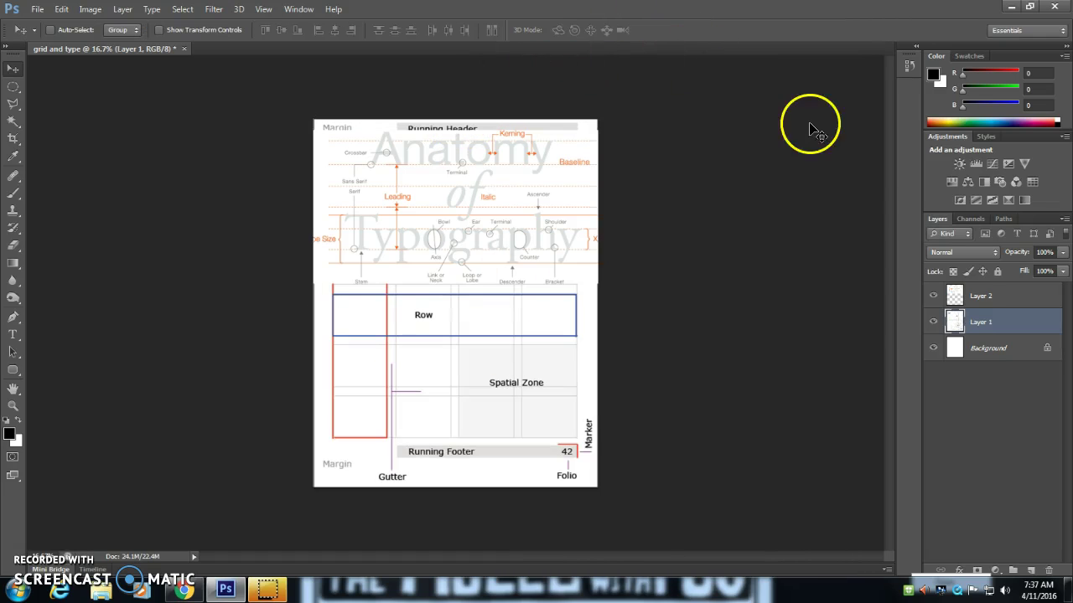
Hide the typography layer and add a new empty Layer 3 at the top of the stack
{"action": "left_click", "coordinate": [934, 300]}
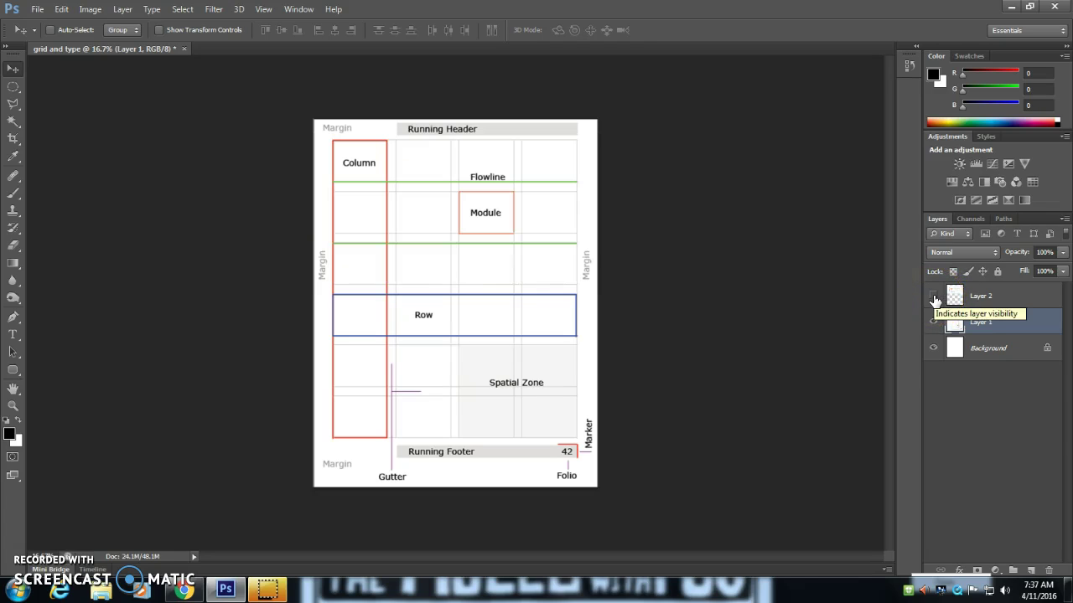
{"action": "left_click", "coordinate": [1031, 571]}
{"action": "left_click", "coordinate": [960, 325]}
{"action": "left_click_drag", "start_coordinate": [959, 325], "coordinate": [949, 287]}
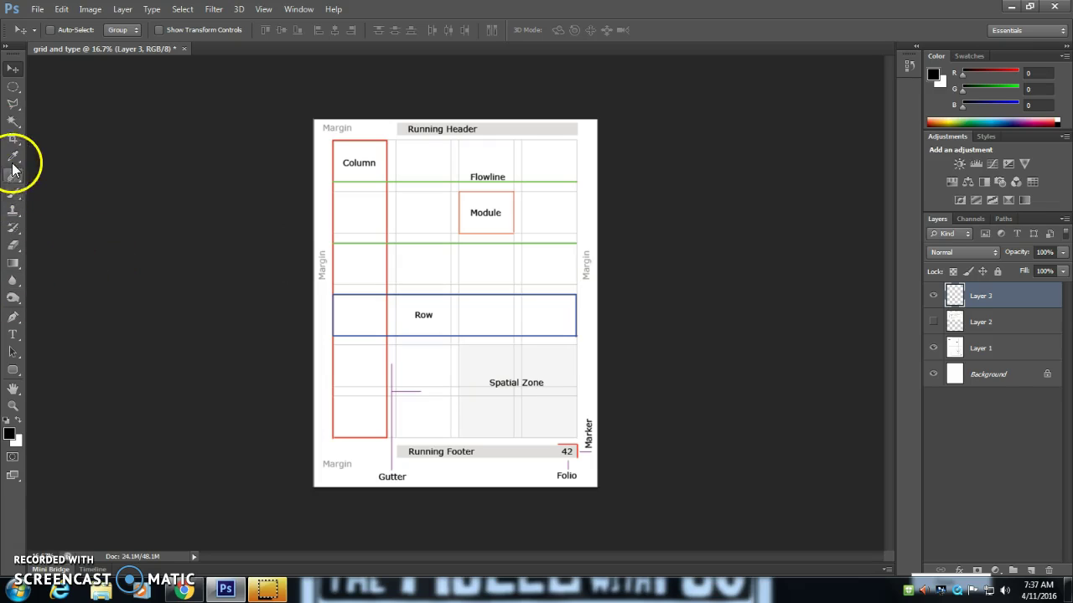
Draw a rectangular marquee around the grid's column area on Layer 3 and zoom in
{"action": "left_click", "coordinate": [12, 87]}
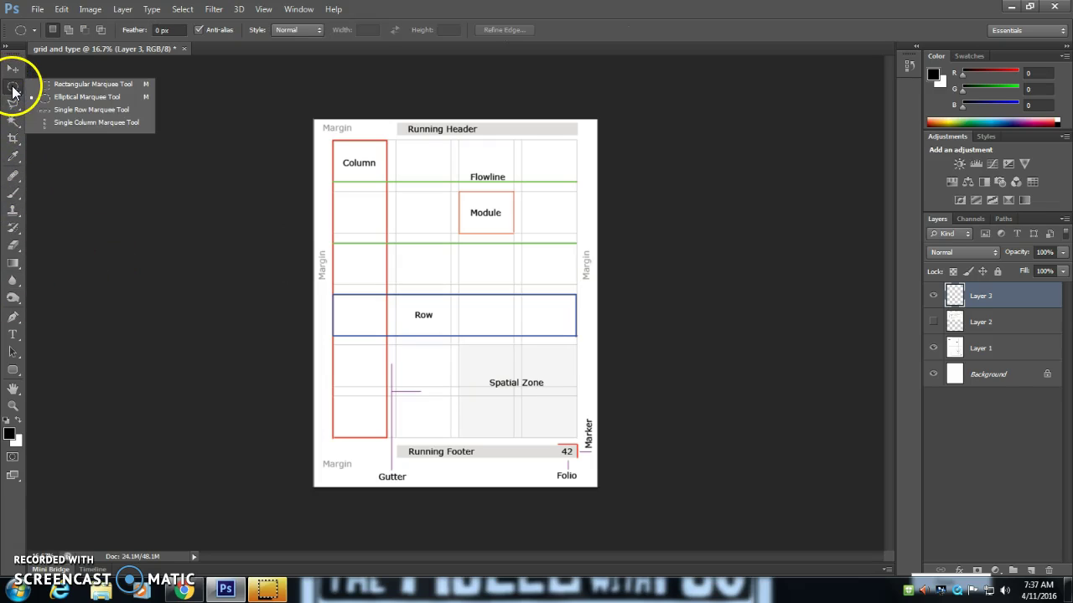
{"action": "left_click", "coordinate": [83, 84]}
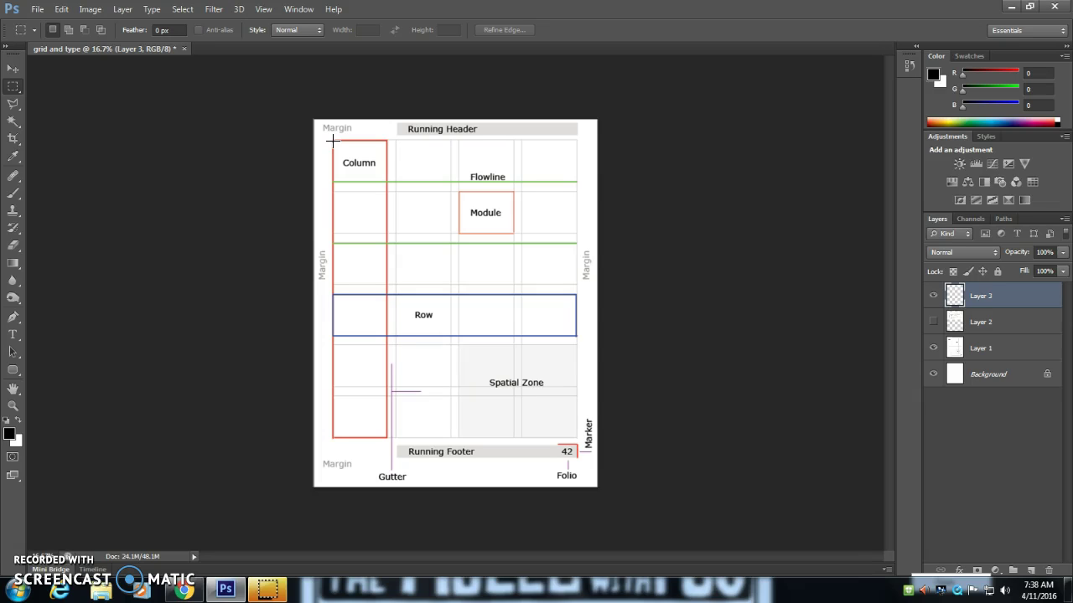
{"action": "mouse_move", "coordinate": [333, 141]}
{"action": "left_mouse_down"}
{"action": "mouse_move", "coordinate": [575, 376]}
{"action": "mouse_move", "coordinate": [577, 437]}
{"action": "left_mouse_up"}
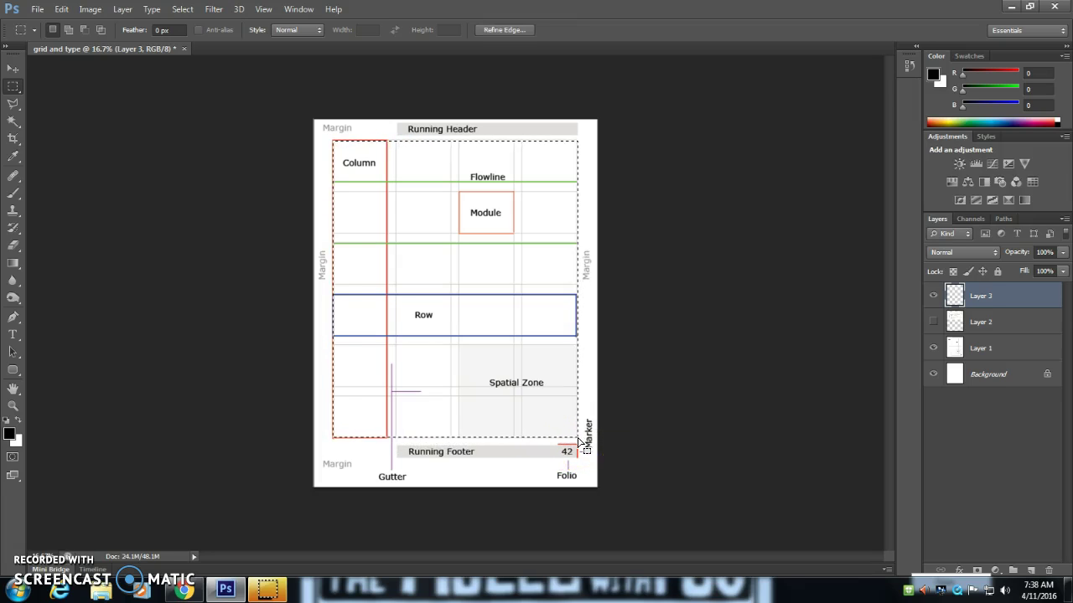
{"action": "key", "text": "ctrl+plus"}
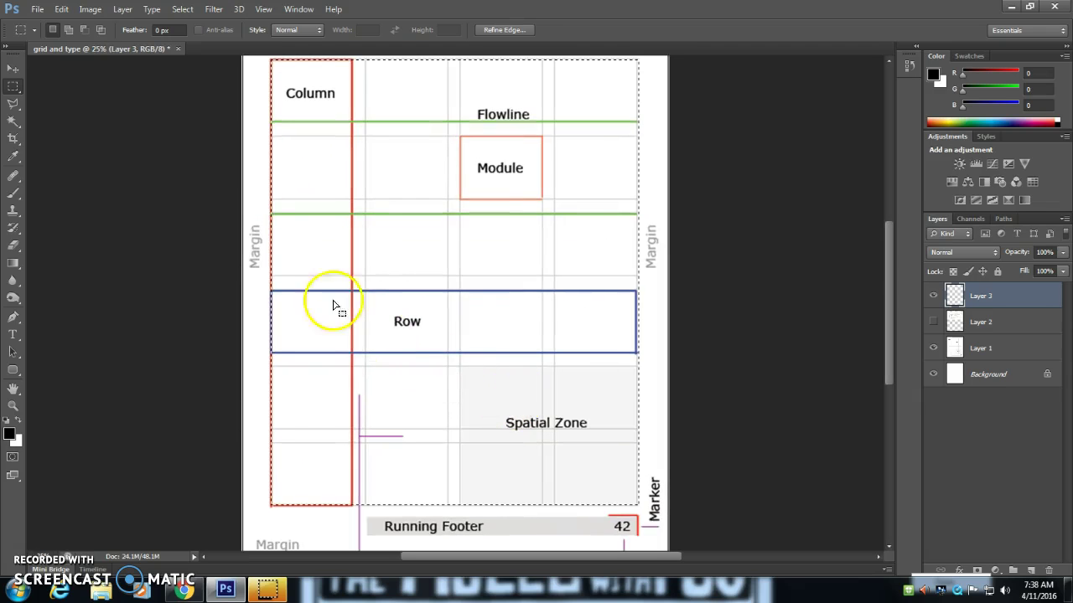
Stroke the selection with a 5 px pale blue (a3e0ff) Center outline
{"action": "left_click", "coordinate": [61, 10]}
{"action": "left_click", "coordinate": [107, 216]}
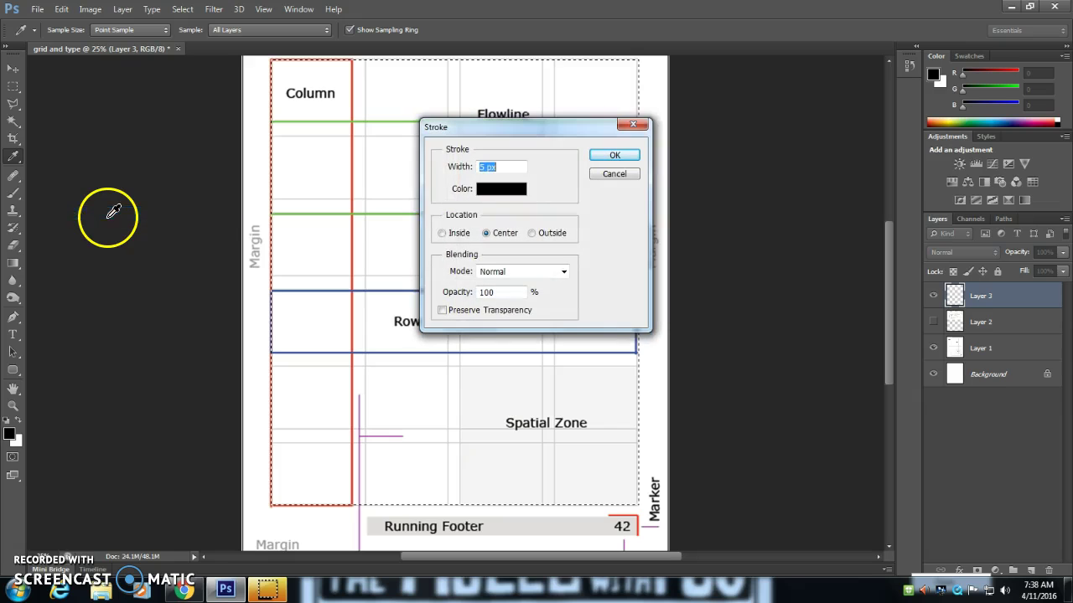
{"action": "left_click", "coordinate": [487, 191]}
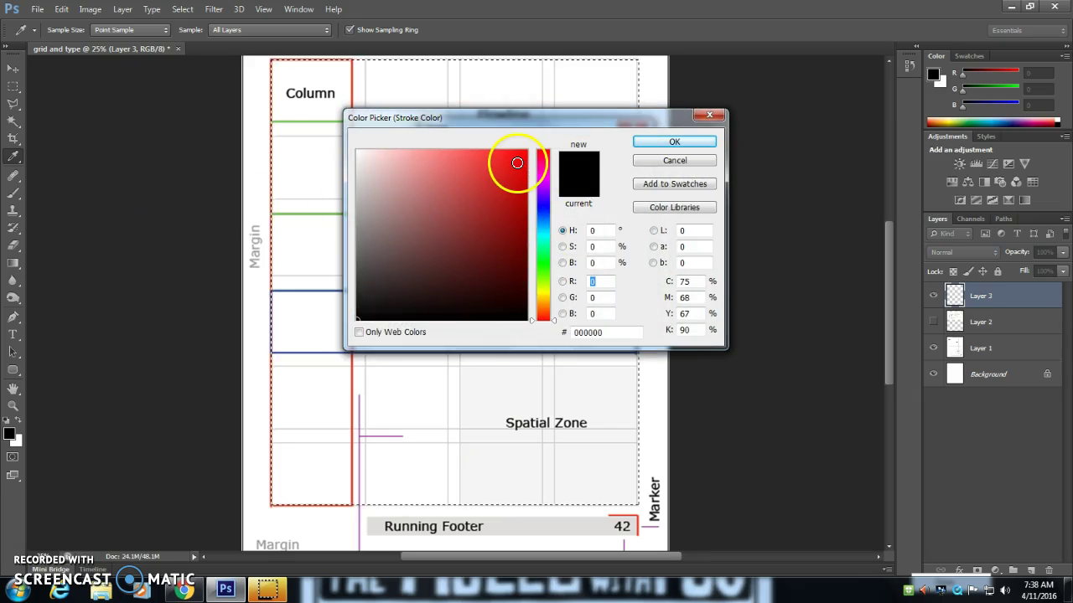
{"action": "left_click", "coordinate": [542, 226]}
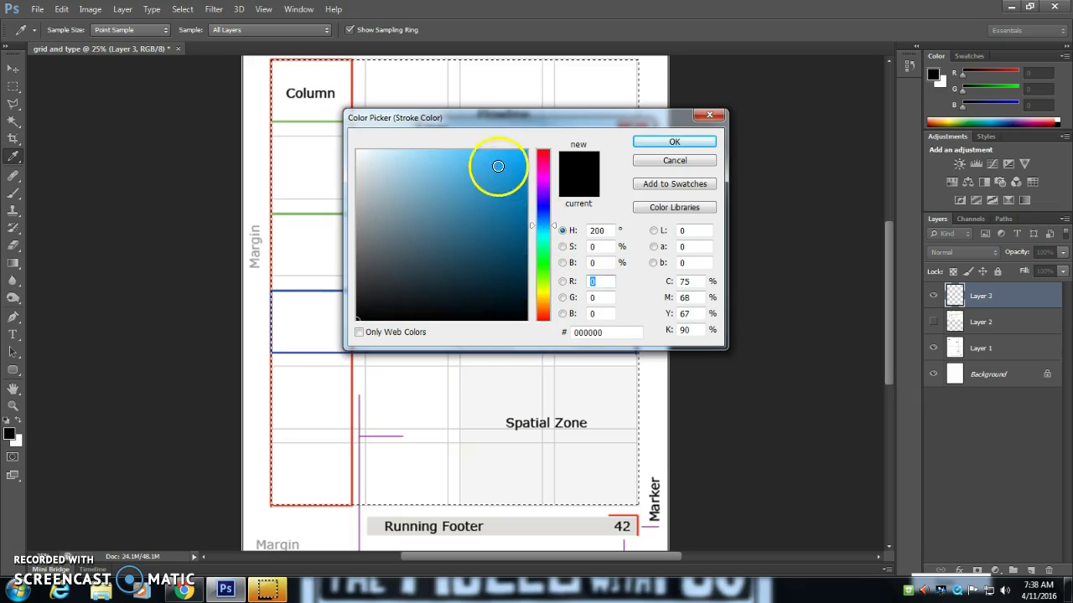
{"action": "left_click_drag", "start_coordinate": [497, 165], "coordinate": [601, 120]}
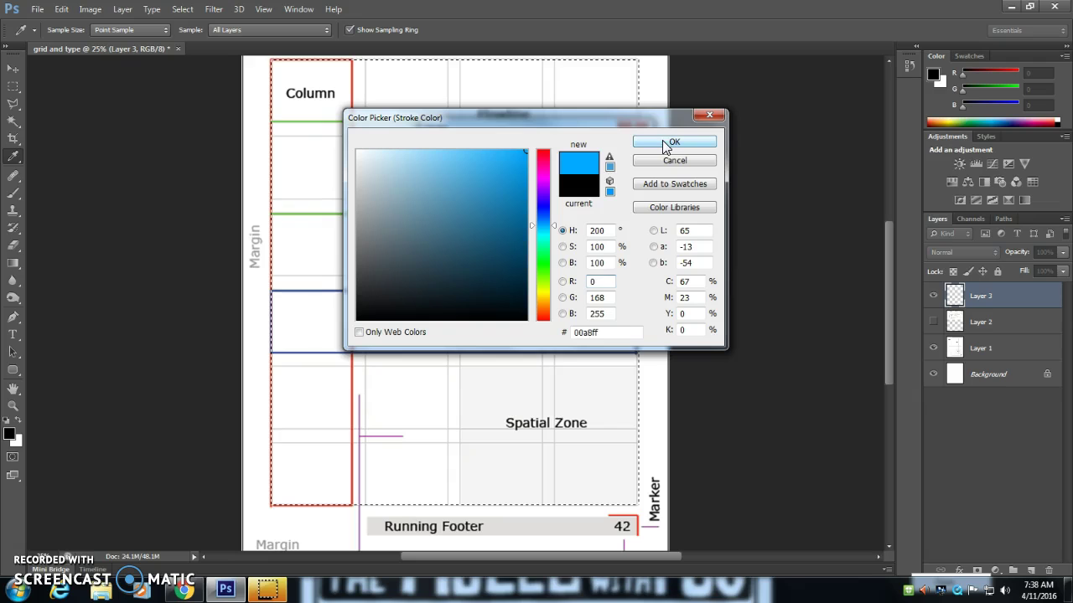
{"action": "left_click_drag", "start_coordinate": [469, 161], "coordinate": [417, 149]}
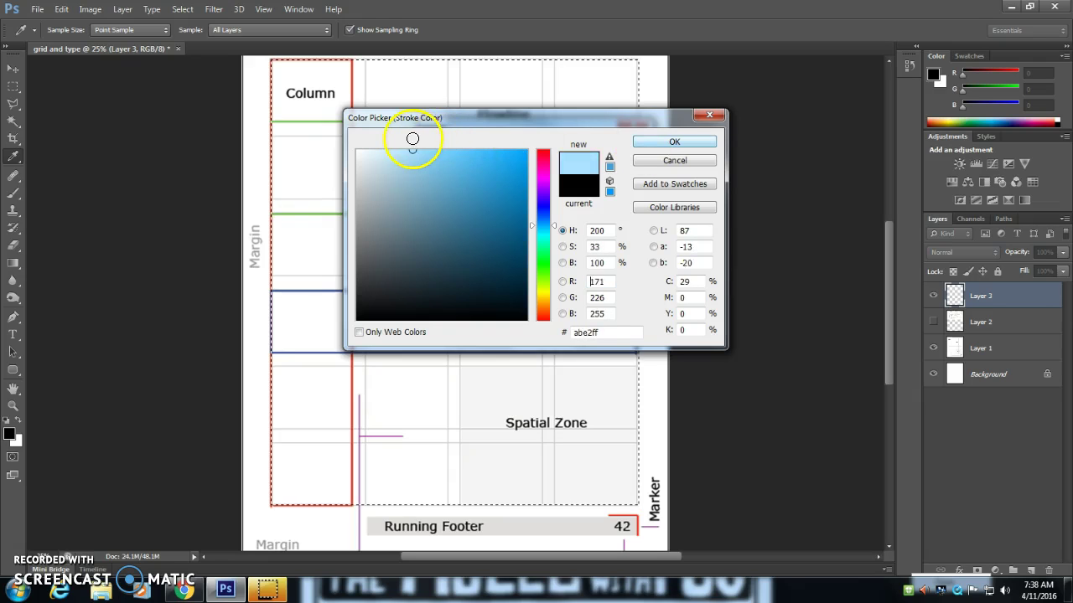
{"action": "left_click", "coordinate": [670, 143]}
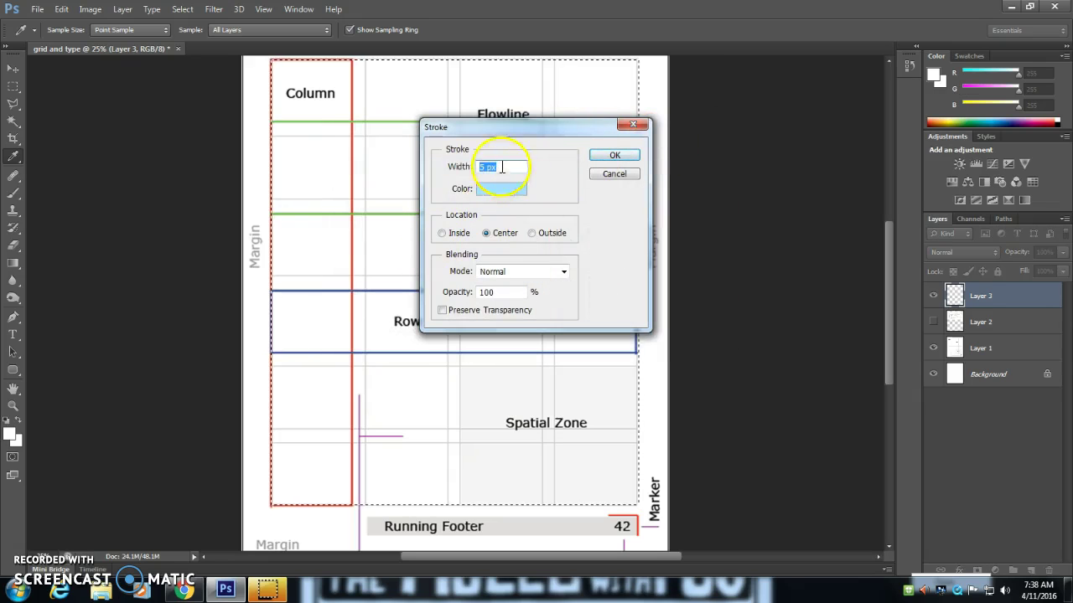
{"action": "left_click", "coordinate": [614, 159]}
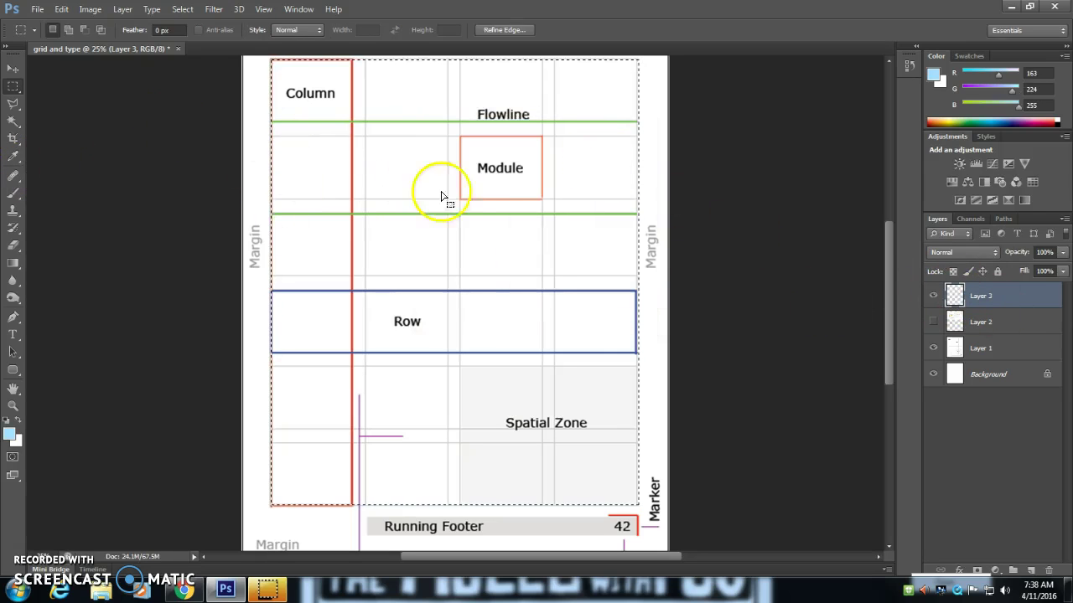
Deselect, nudge the blue outline down to match Layer 1's grid, then hide Layer 3
{"action": "left_click", "coordinate": [932, 349]}
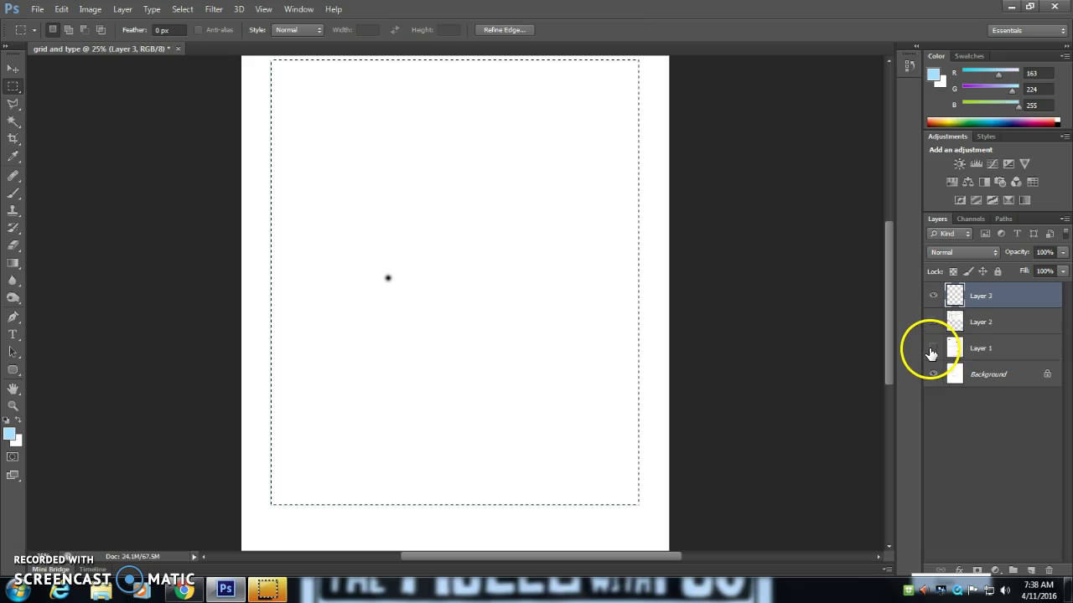
{"action": "left_click", "coordinate": [314, 188]}
{"action": "key", "text": "ctrl+shift+Down"}
{"action": "key", "text": "ctrl+shift+Down"}
{"action": "key", "text": "ctrl+shift+Down"}
{"action": "key", "text": "ctrl+shift+Down"}
{"action": "key", "text": "ctrl+shift+Down"}
{"action": "key", "text": "ctrl+shift+Down"}
{"action": "key", "text": "ctrl+shift+Down"}
{"action": "key", "text": "ctrl+shift+Down"}
{"action": "key", "text": "ctrl+shift+Down"}
{"action": "key", "text": "ctrl+shift+Down"}
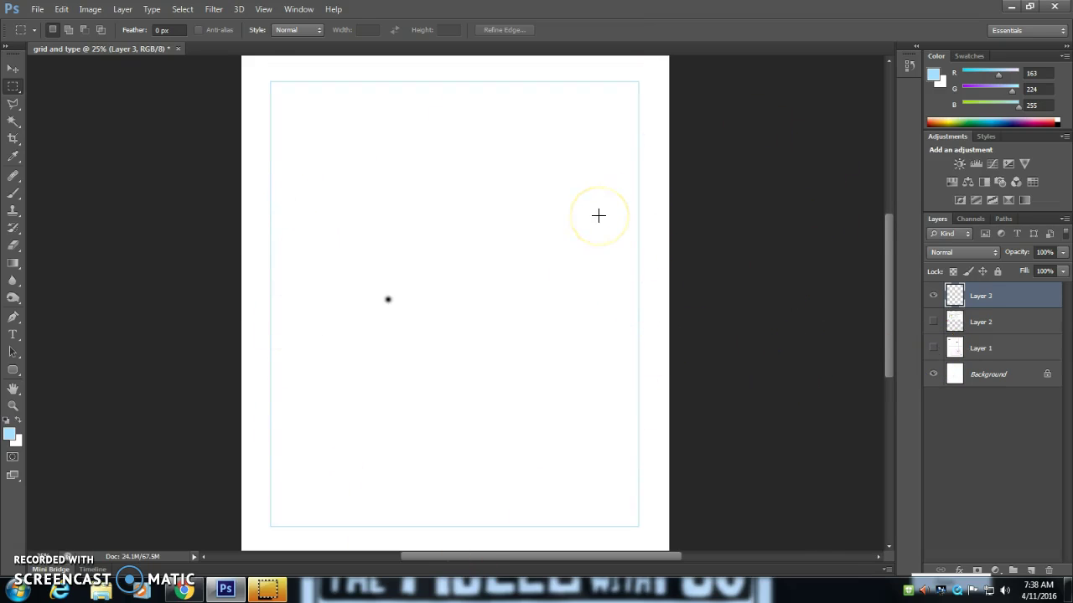
{"action": "left_click", "coordinate": [933, 349]}
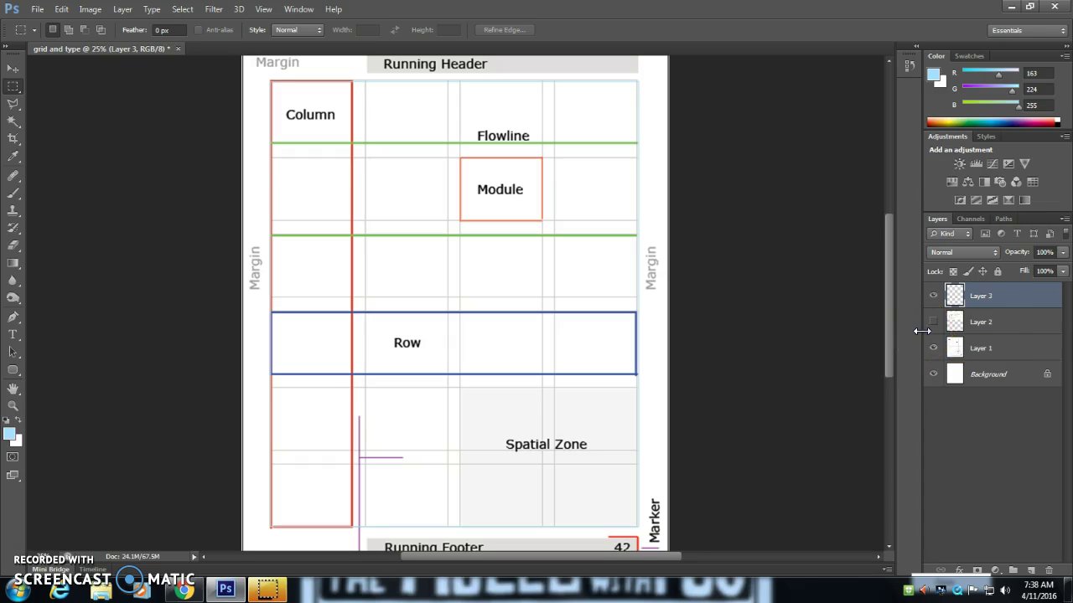
{"action": "left_click", "coordinate": [931, 298]}
Hide Layer 1, fill the Background with White, deselect, and add a new Layer 4
{"action": "left_click", "coordinate": [932, 347]}
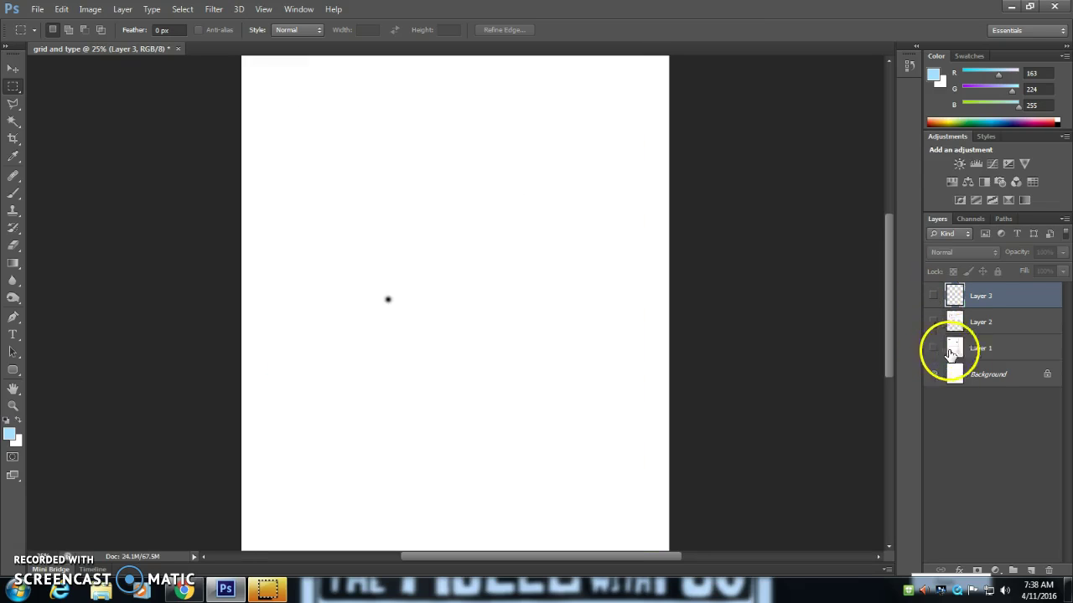
{"action": "left_click", "coordinate": [952, 378]}
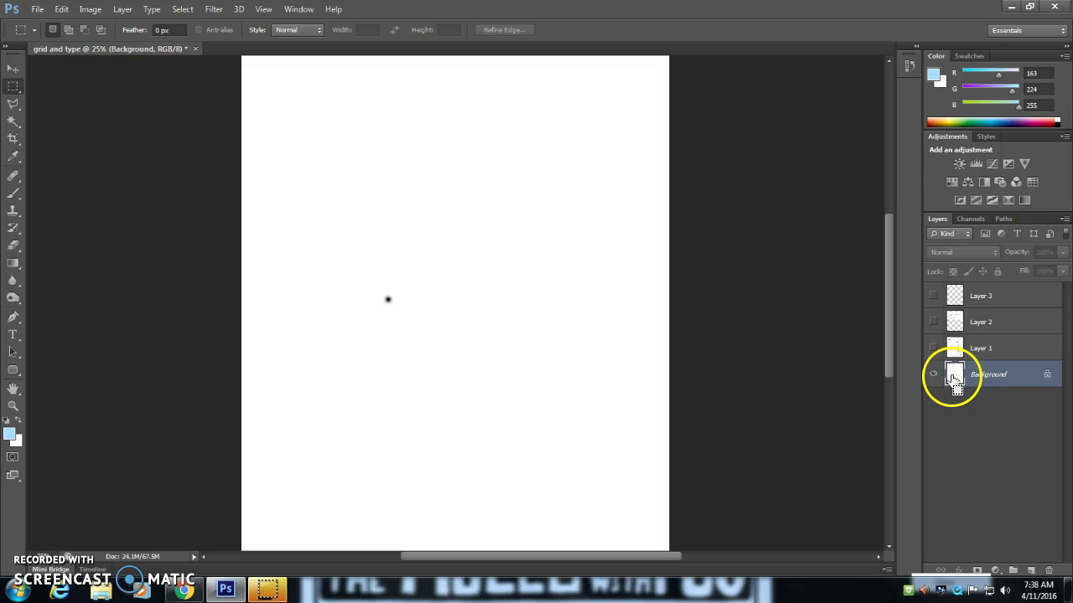
{"action": "left_click", "coordinate": [953, 379], "text": "ctrl"}
{"action": "key", "text": "i"}
{"action": "key", "text": "shift+F5"}
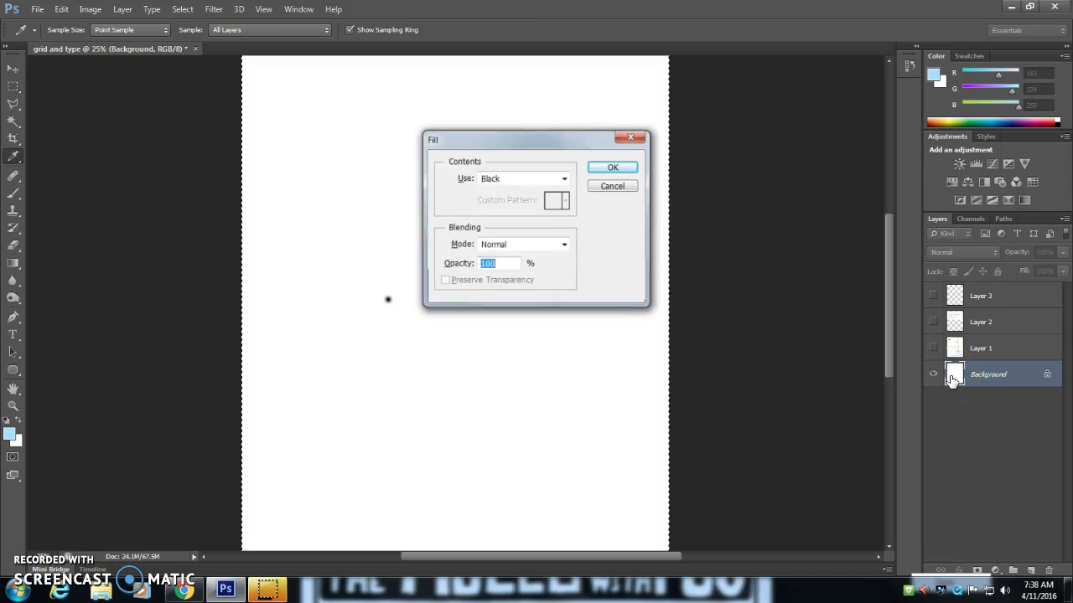
{"action": "left_click", "coordinate": [529, 176]}
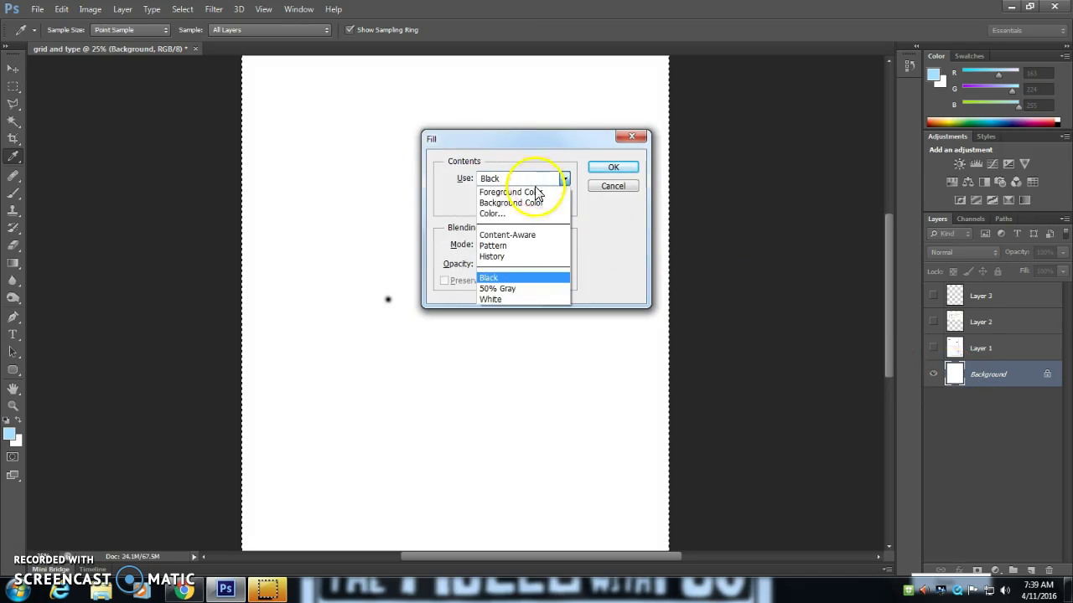
{"action": "left_click", "coordinate": [527, 299]}
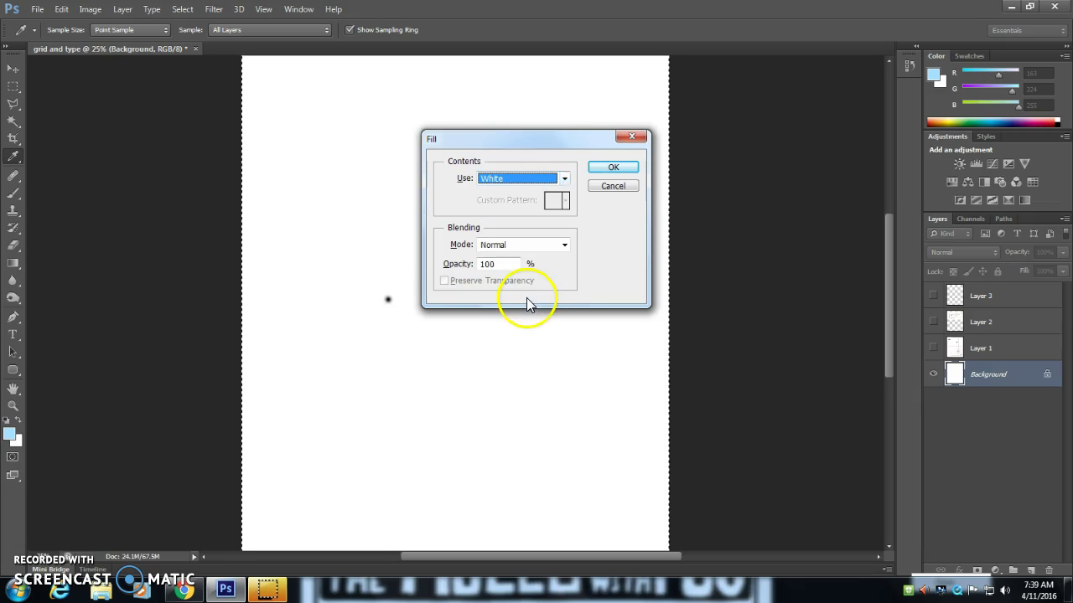
{"action": "left_click", "coordinate": [613, 169]}
{"action": "left_click", "coordinate": [624, 289]}
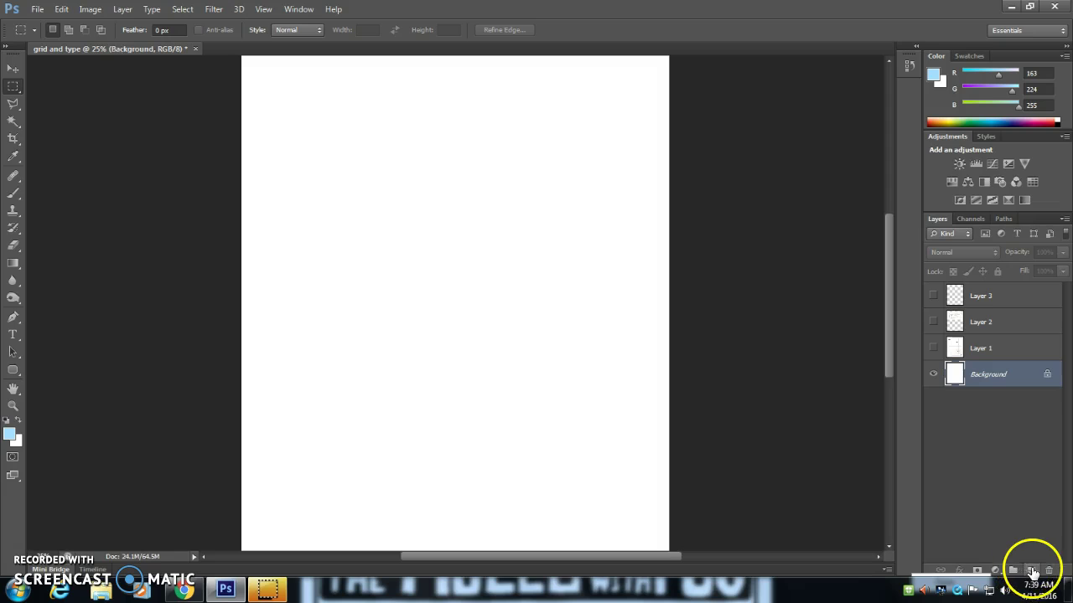
{"action": "left_click", "coordinate": [1031, 571]}
In Guides, Grid & Slices preferences, set Gridline Every 25 Percent and Subdivisions 2
{"action": "left_click", "coordinate": [34, 9]}
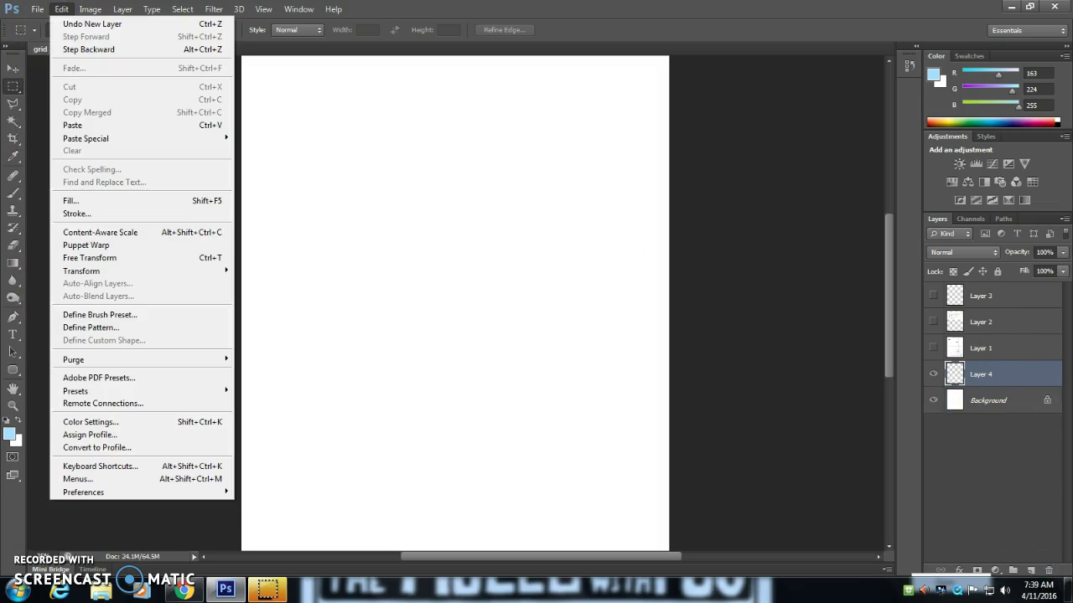
{"action": "mouse_move", "coordinate": [102, 493]}
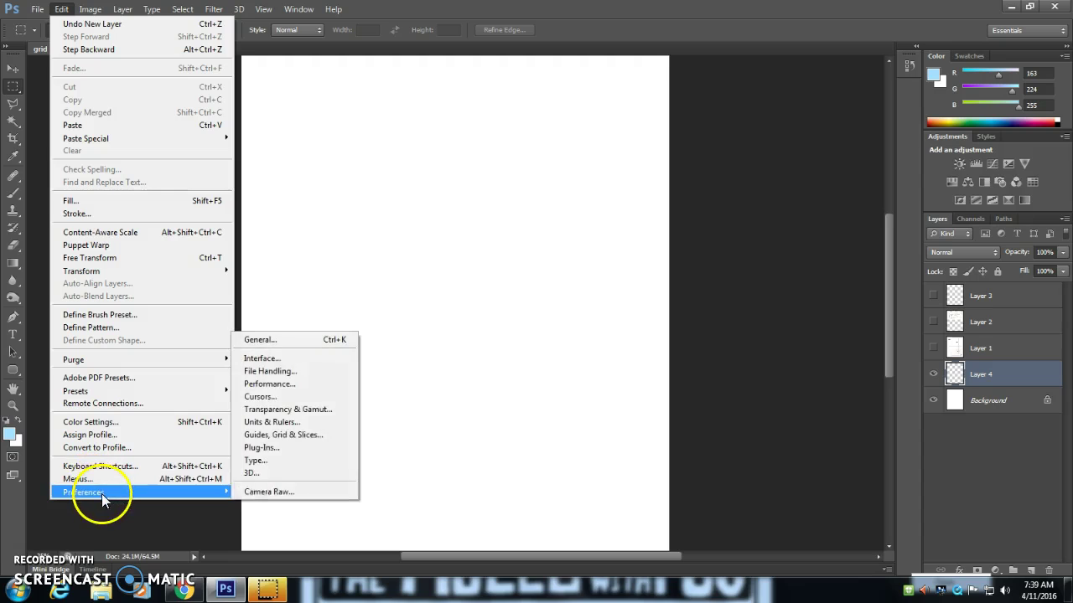
{"action": "left_click", "coordinate": [300, 436]}
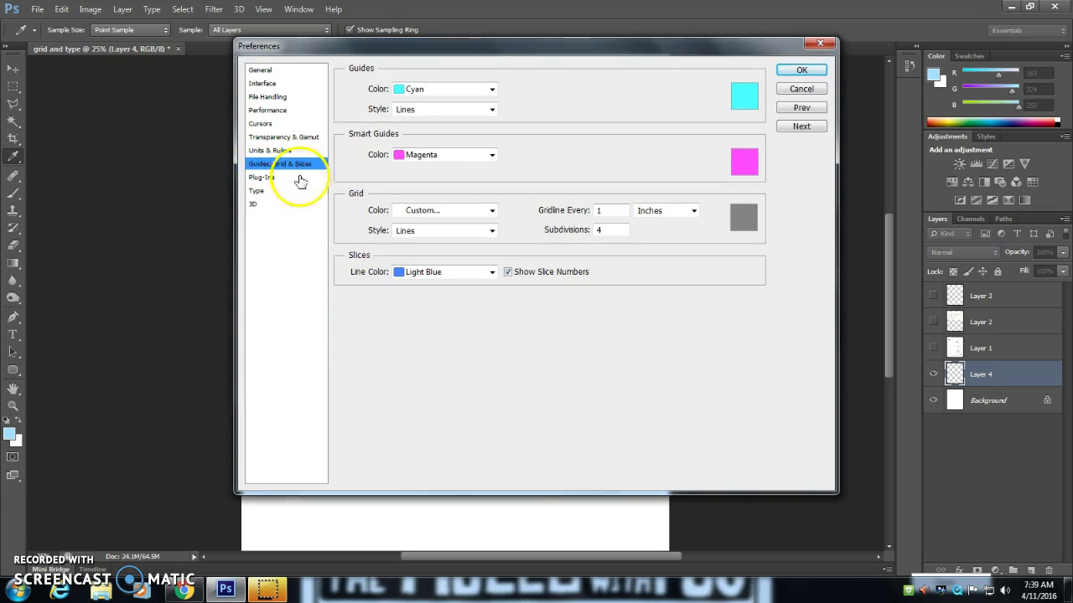
{"action": "left_click", "coordinate": [690, 215]}
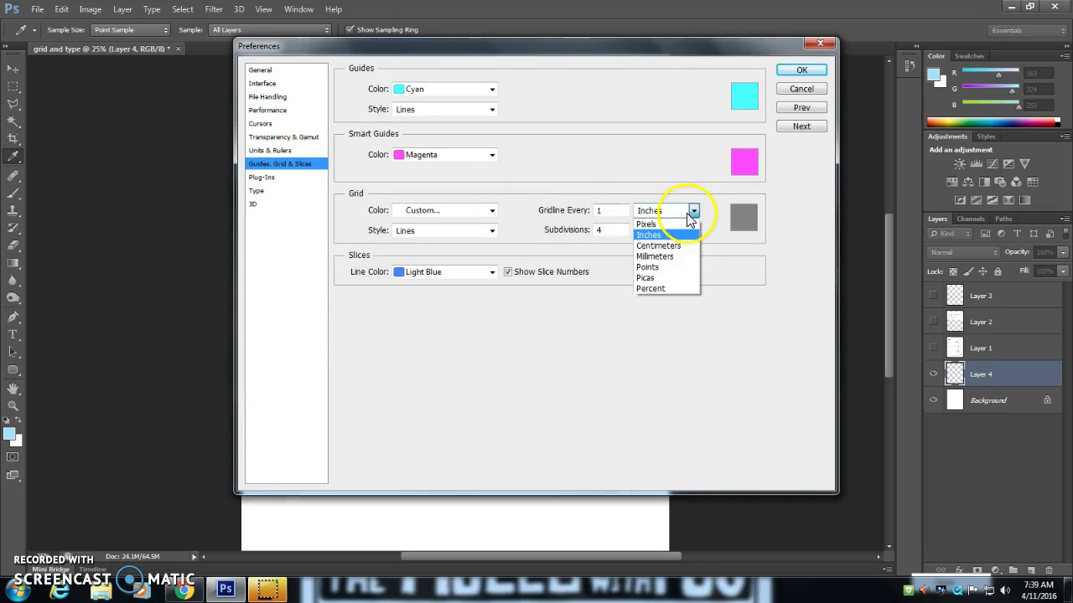
{"action": "left_click", "coordinate": [666, 289]}
{"action": "left_click", "coordinate": [565, 214]}
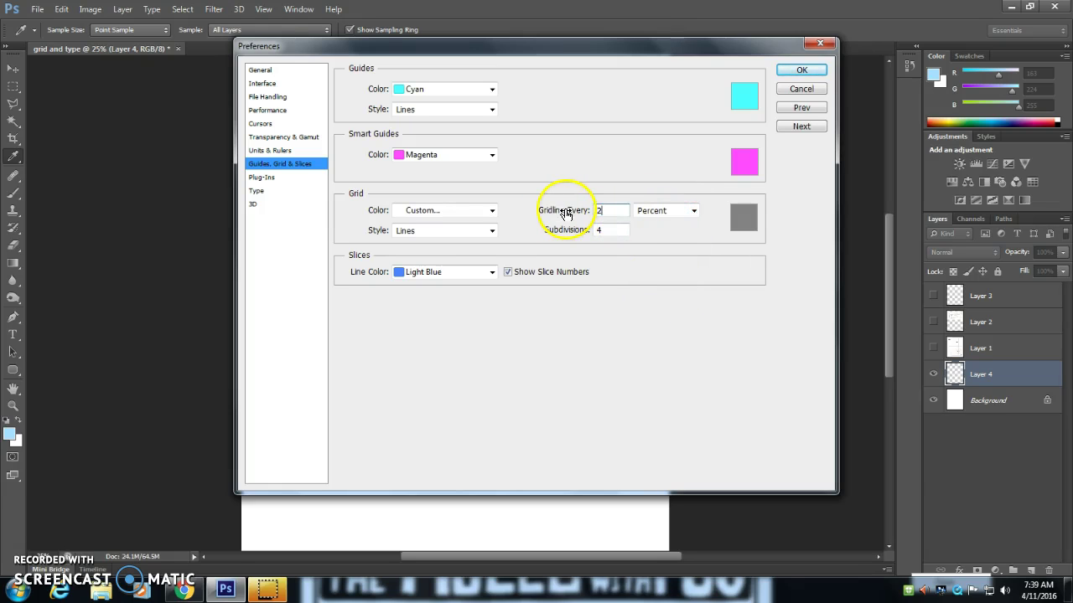
{"action": "left_click", "coordinate": [563, 230]}
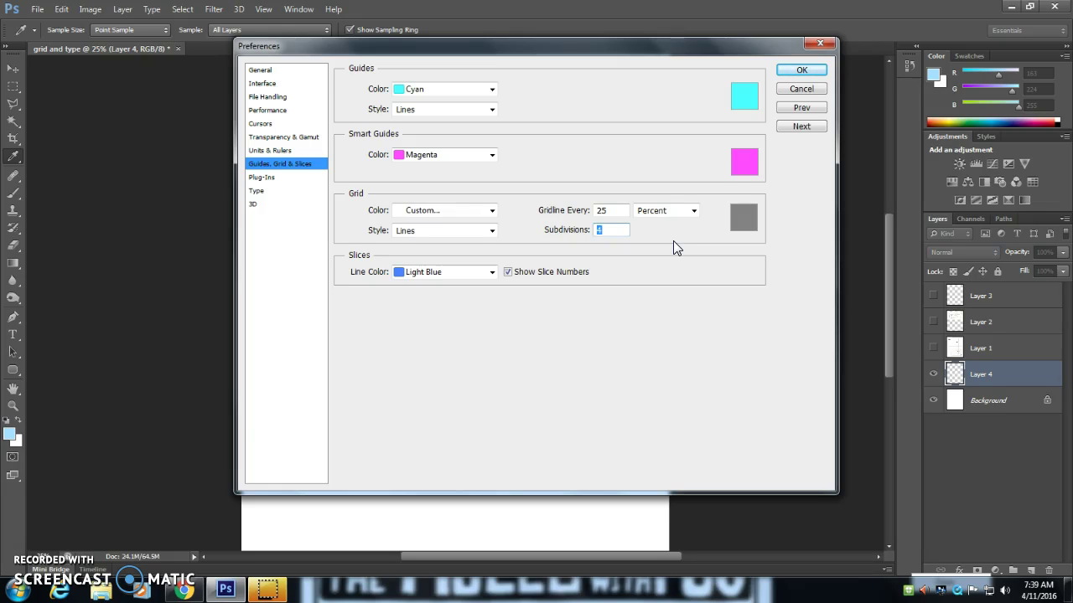
{"action": "type", "text": "2"}
{"action": "left_click", "coordinate": [801, 70]}
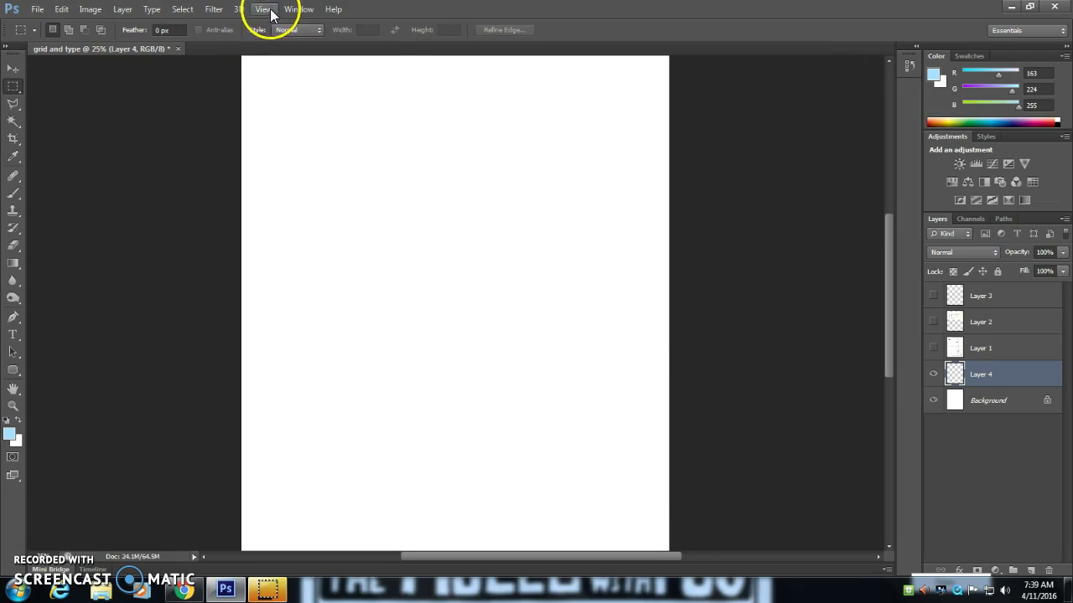
{"action": "left_click", "coordinate": [263, 9]}
{"action": "mouse_move", "coordinate": [279, 209]}
{"action": "left_click", "coordinate": [428, 245]}
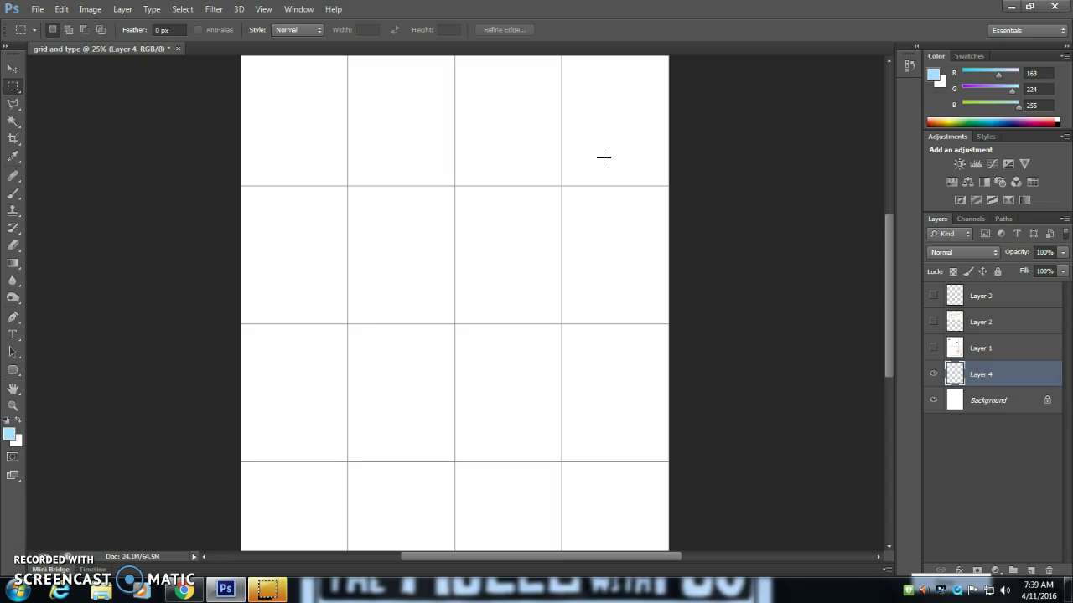
{"action": "scroll", "coordinate": [635, 209], "scroll_direction": "down", "scroll_amount": 3}
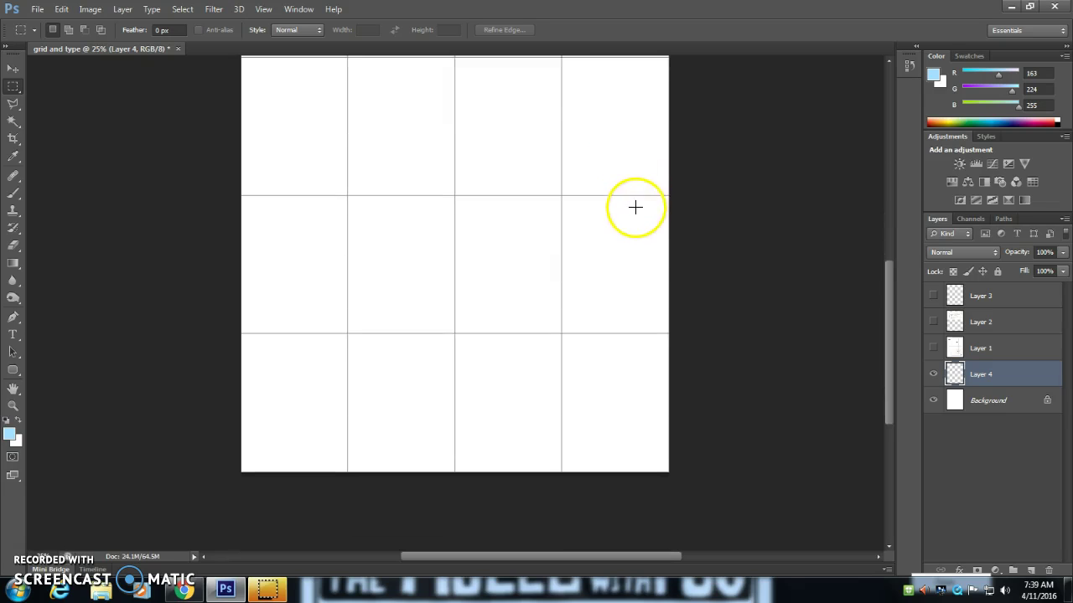
{"action": "scroll", "coordinate": [630, 213], "scroll_direction": "up", "scroll_amount": 5}
{"action": "scroll", "coordinate": [630, 213], "scroll_direction": "down", "scroll_amount": 2}
{"action": "left_click", "coordinate": [594, 211]}
{"action": "left_click", "coordinate": [256, 203]}
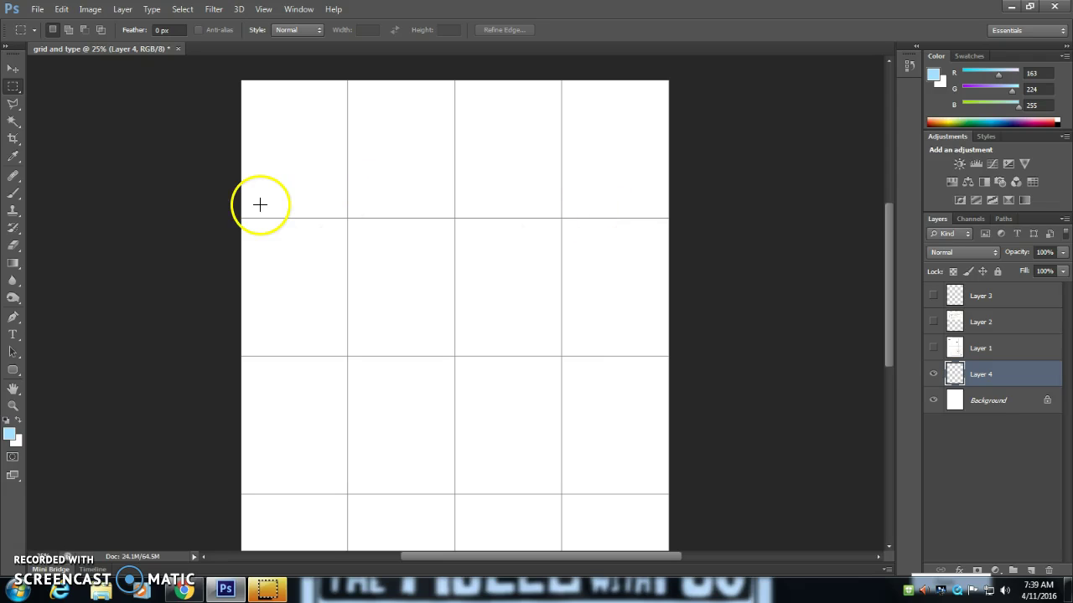
{"action": "left_click", "coordinate": [18, 118]}
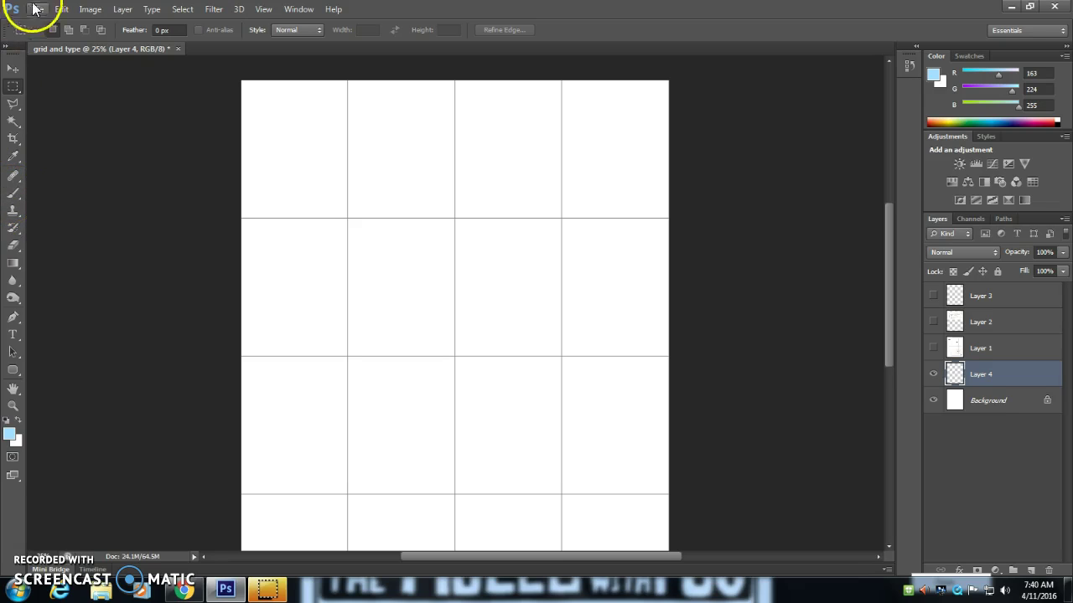
Marquee-select the first grid column full-height and add the third column to the selection
{"action": "left_click", "coordinate": [14, 86]}
{"action": "left_click", "coordinate": [310, 100]}
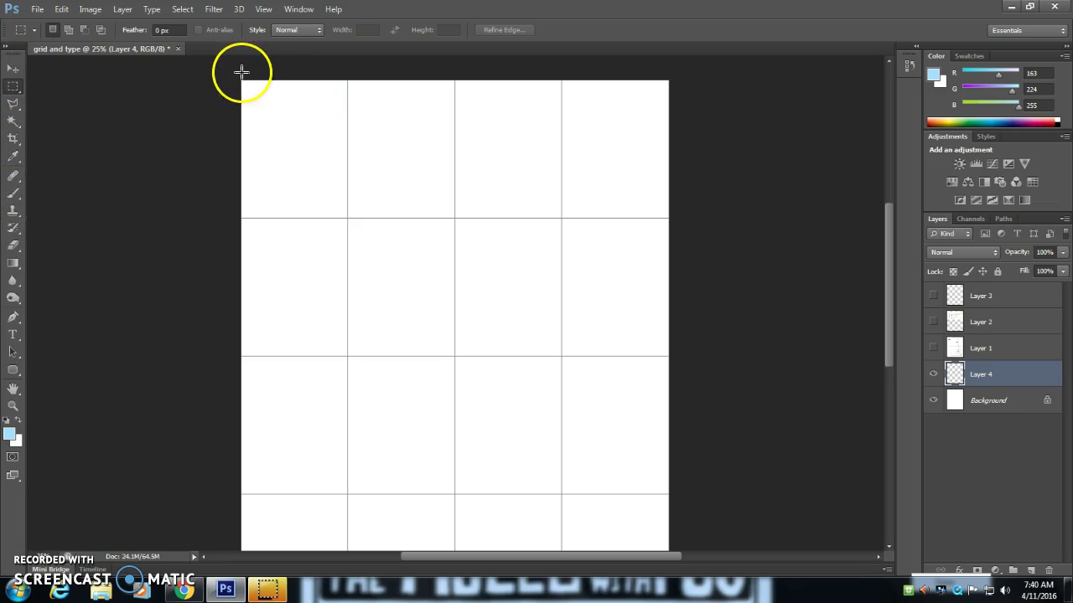
{"action": "left_click_drag", "start_coordinate": [242, 79], "coordinate": [347, 469]}
{"action": "scroll", "coordinate": [461, 476], "scroll_direction": "up", "scroll_amount": 4}
{"action": "scroll", "coordinate": [461, 476], "scroll_direction": "up", "scroll_amount": 2}
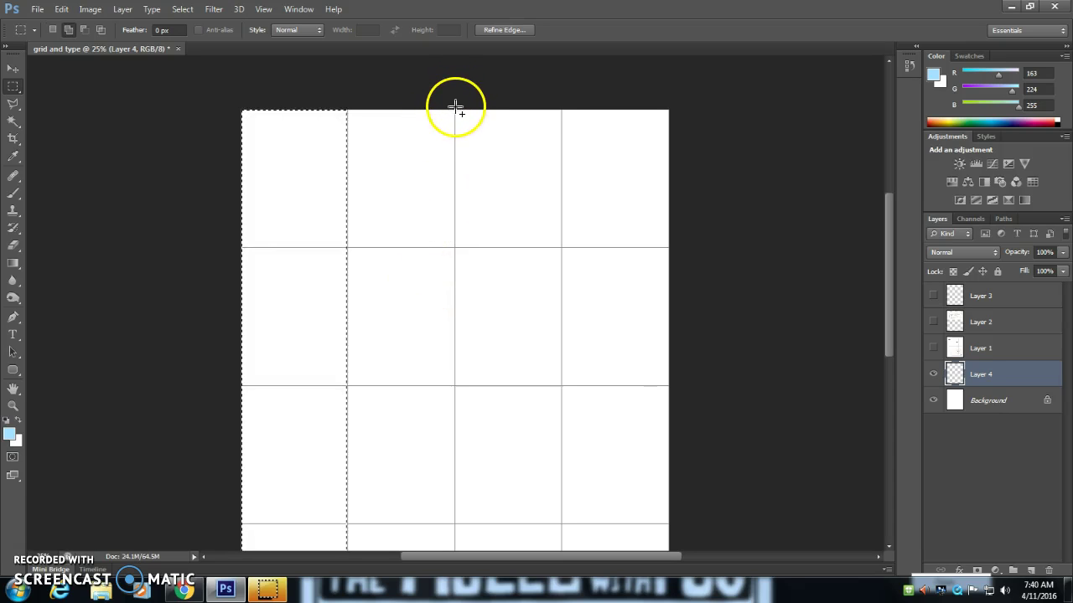
{"action": "left_click_drag", "start_coordinate": [454, 109], "coordinate": [548, 301]}
{"action": "scroll", "coordinate": [548, 301], "scroll_direction": "up", "scroll_amount": 6}
{"action": "scroll", "coordinate": [548, 301], "scroll_direction": "up", "scroll_amount": 5}
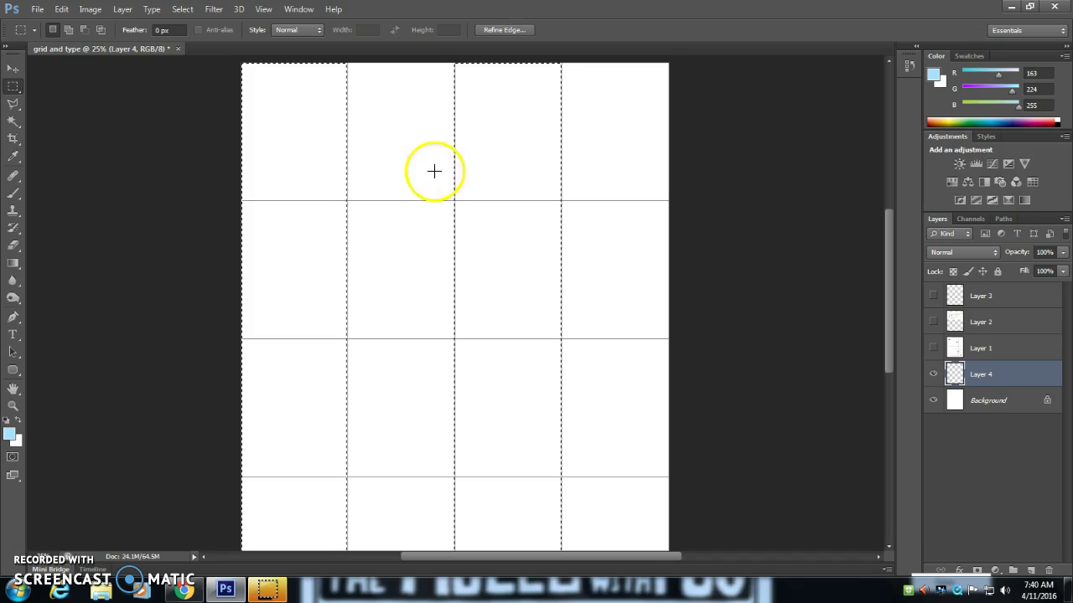
{"action": "scroll", "coordinate": [450, 135], "scroll_direction": "up", "scroll_amount": 1}
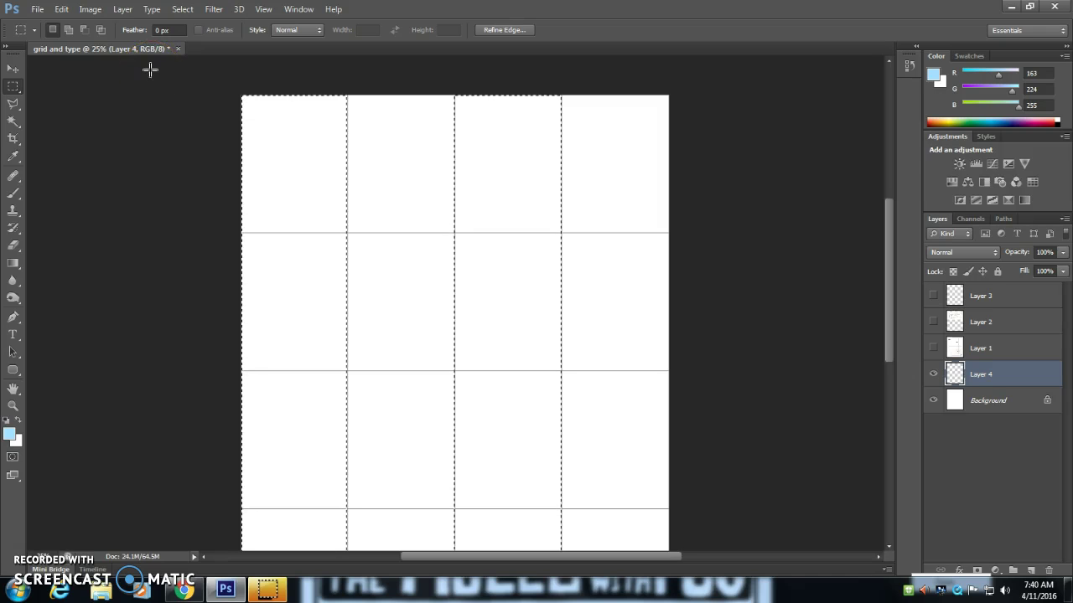
{"action": "left_click", "coordinate": [61, 10]}
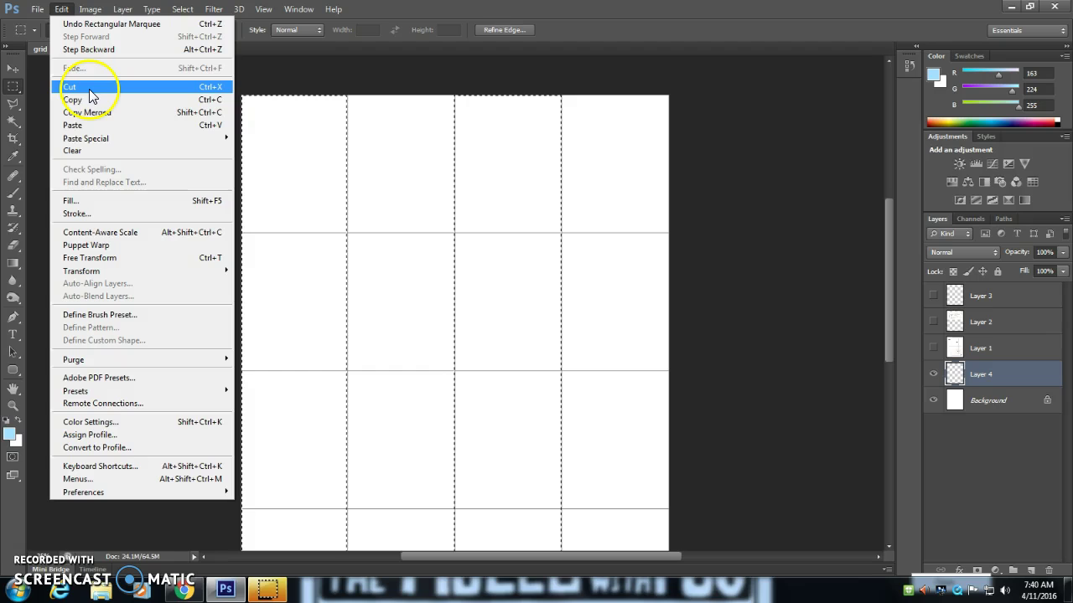
{"action": "left_click", "coordinate": [98, 211]}
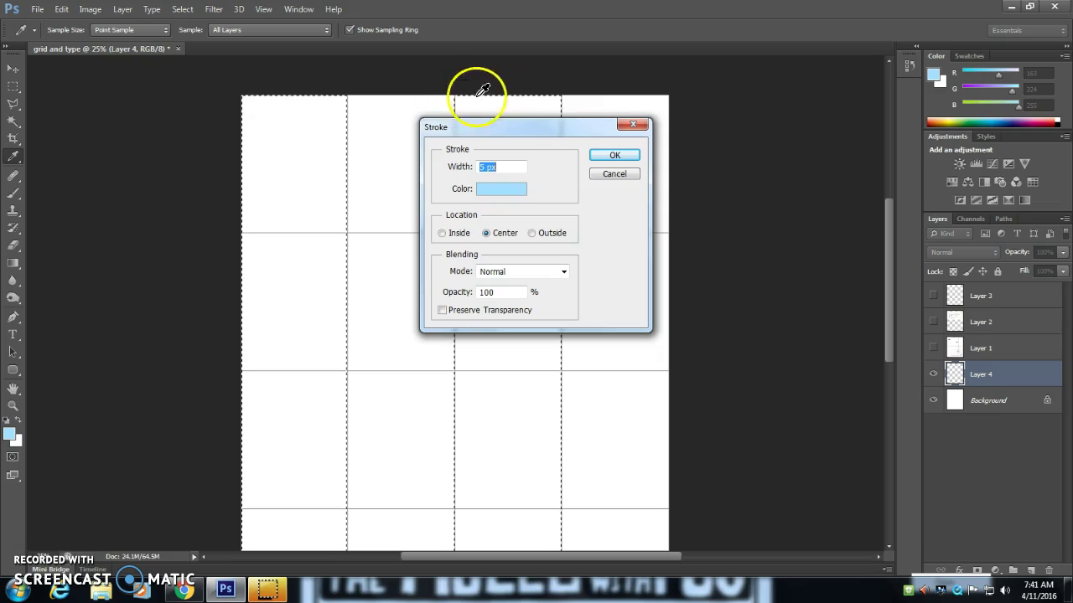
{"action": "left_click", "coordinate": [441, 233]}
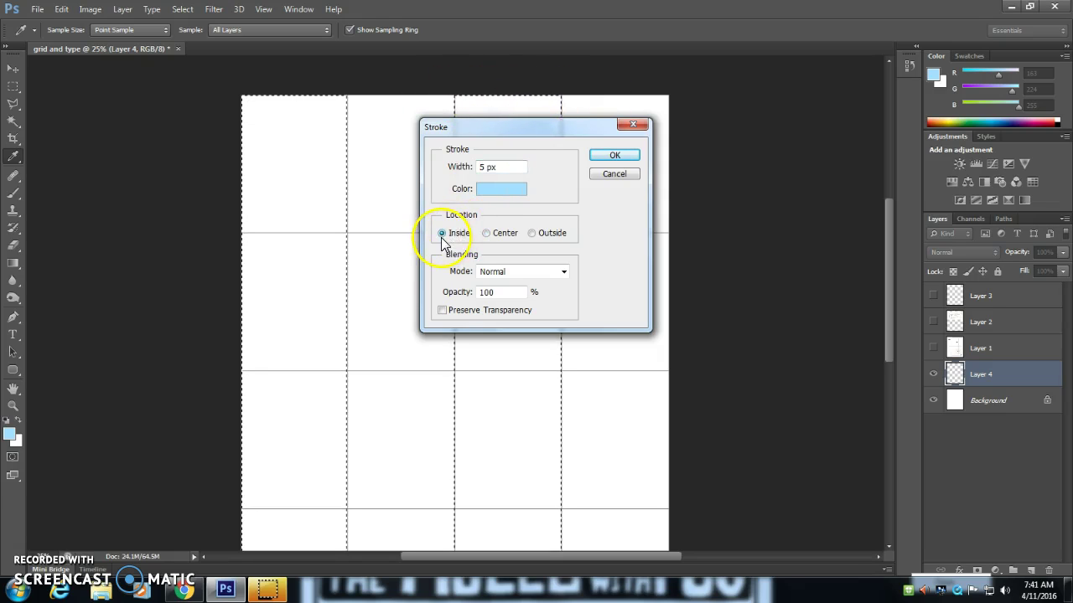
{"action": "double_click", "coordinate": [503, 166]}
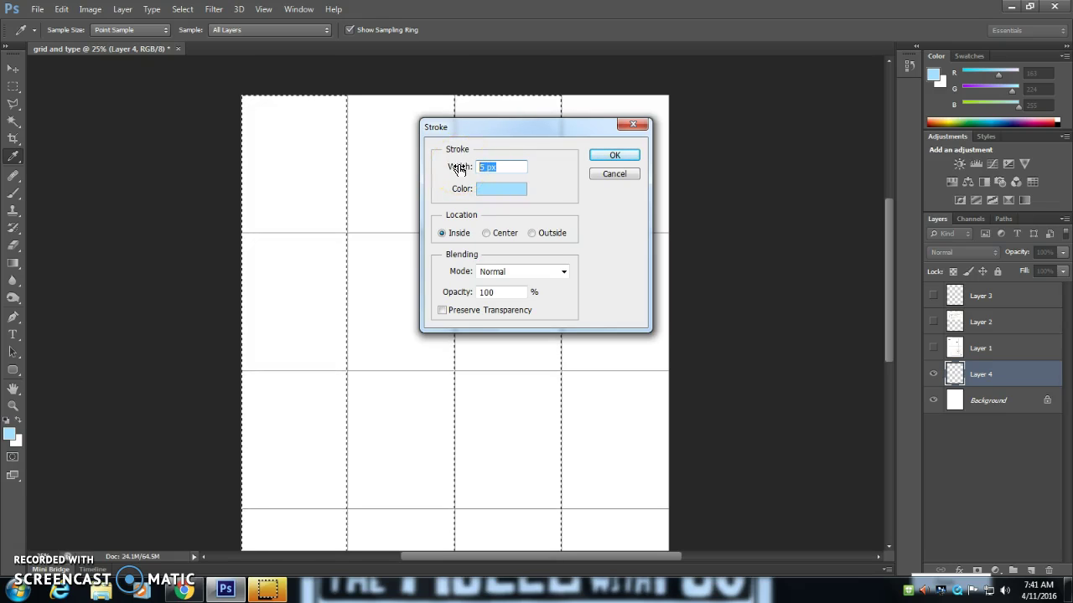
{"action": "left_click", "coordinate": [457, 158]}
{"action": "type", "text": "30"}
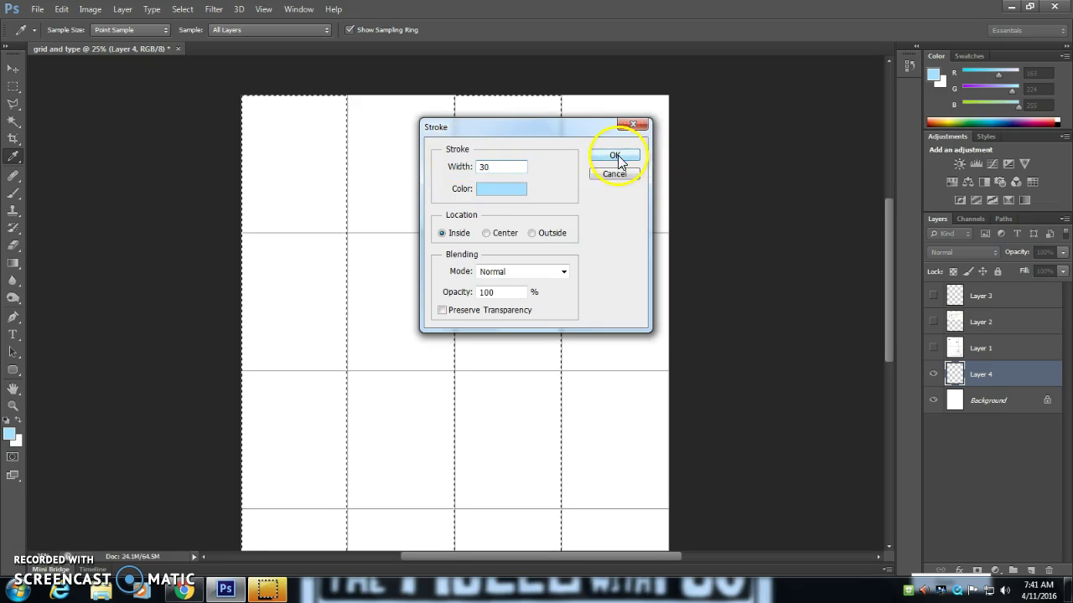
{"action": "left_click", "coordinate": [624, 157]}
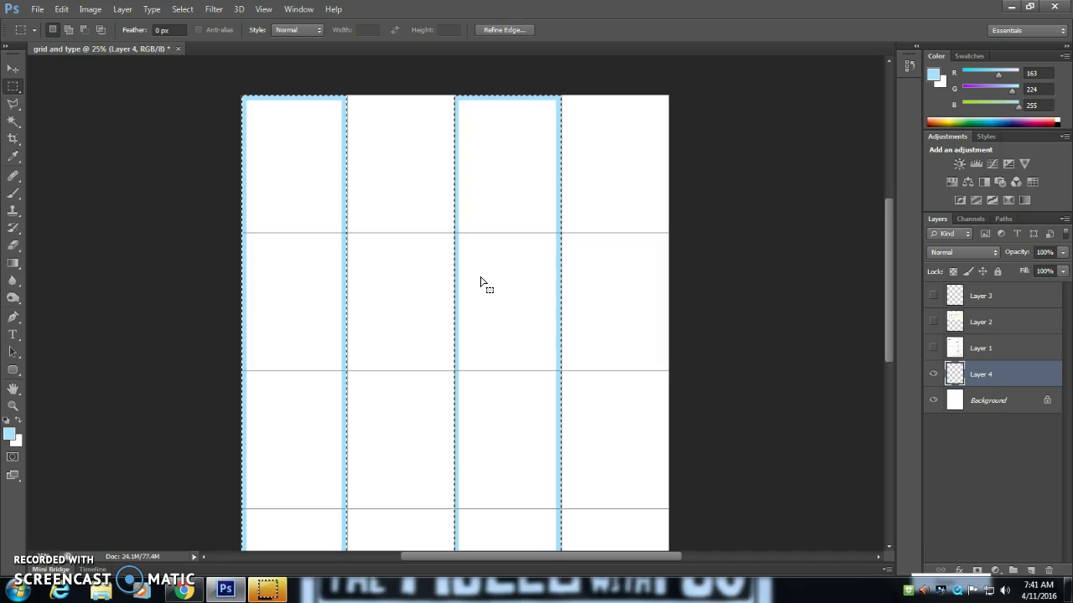
{"action": "key", "text": "ctrl+z"}
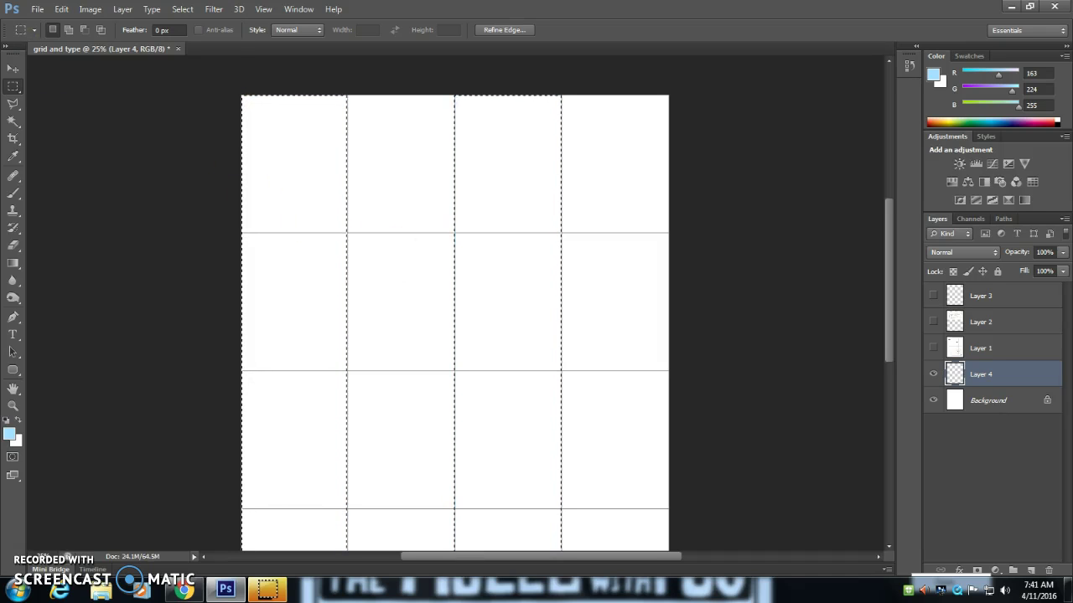
Stroke the first and third columns with a 50 px pale blue inside stroke, then launch Calculator
{"action": "left_click", "coordinate": [61, 9]}
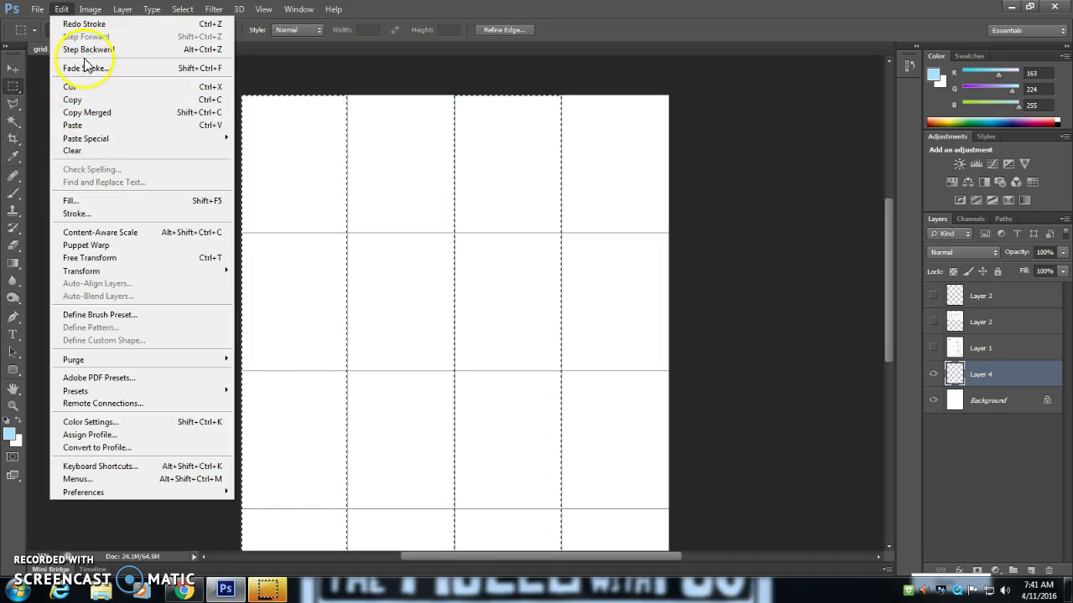
{"action": "left_click", "coordinate": [112, 213]}
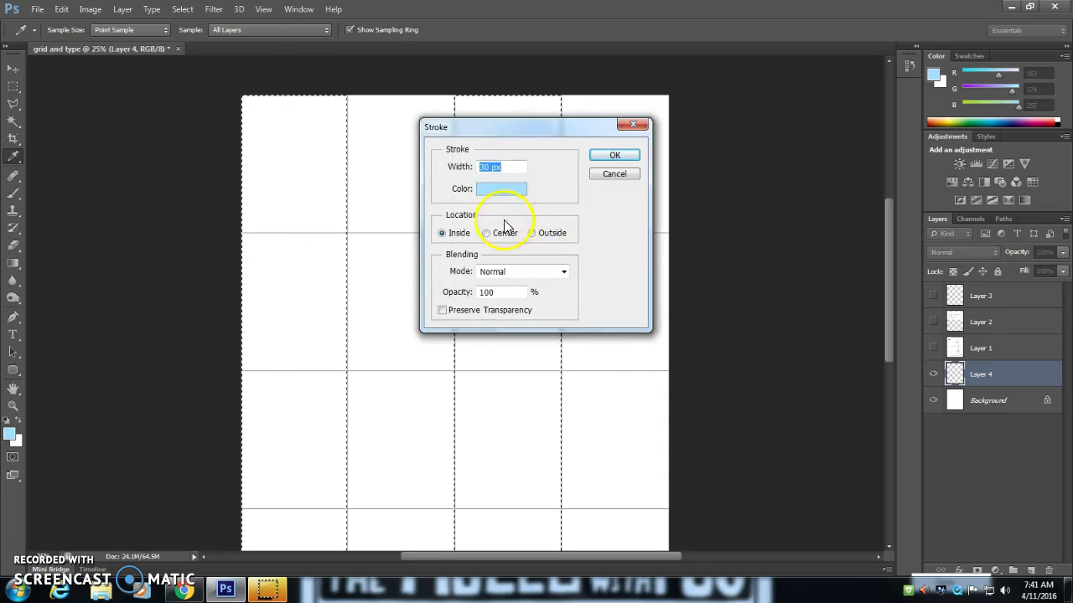
{"action": "type", "text": "30"}
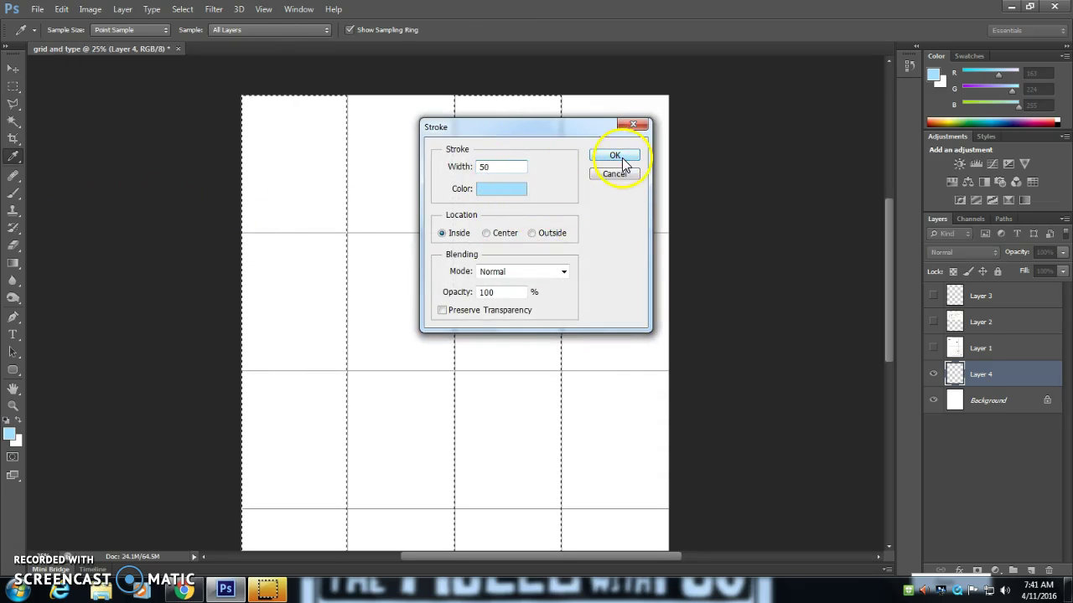
{"action": "left_click", "coordinate": [615, 155]}
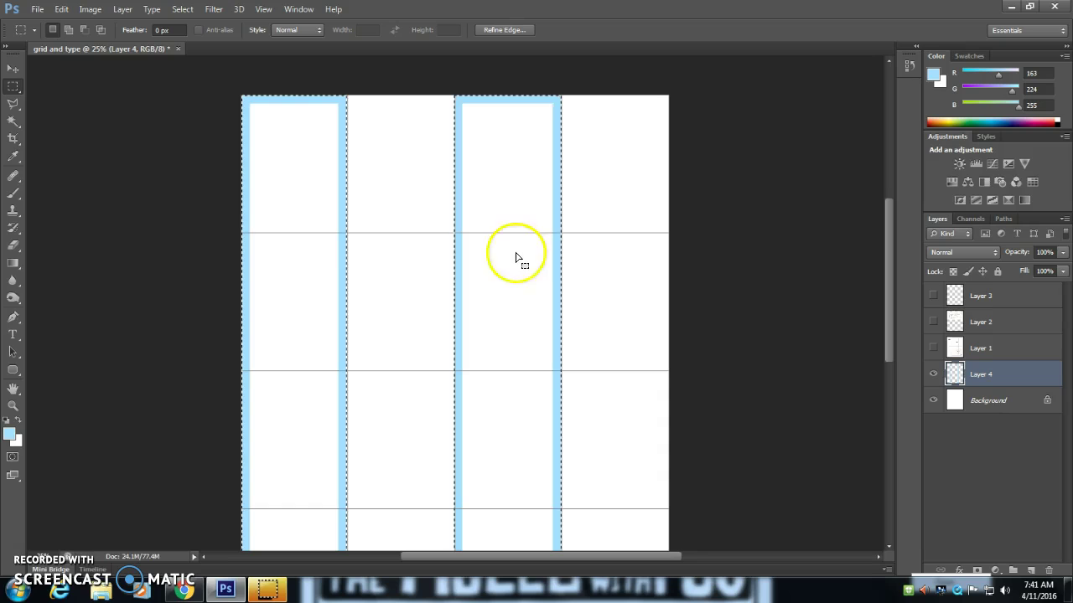
{"action": "left_click", "coordinate": [19, 589]}
{"action": "left_click", "coordinate": [44, 426]}
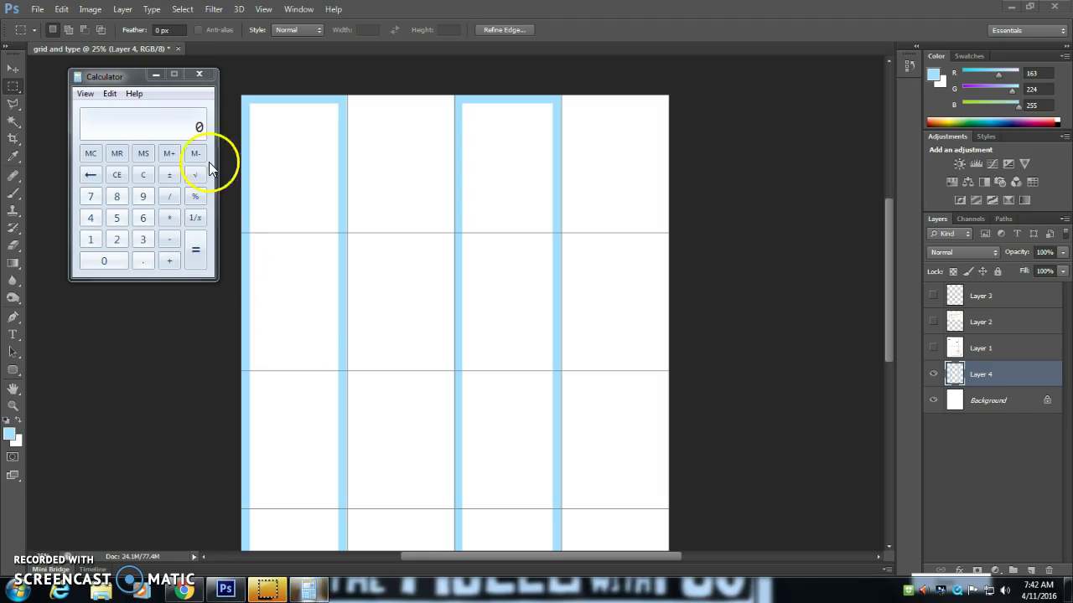
Calculate 300/4 = 75 in Calculator, close it, and undo the column strokes in Photoshop
{"action": "left_click", "coordinate": [117, 74]}
{"action": "type", "text": "300/4"}
{"action": "key", "text": "Return"}
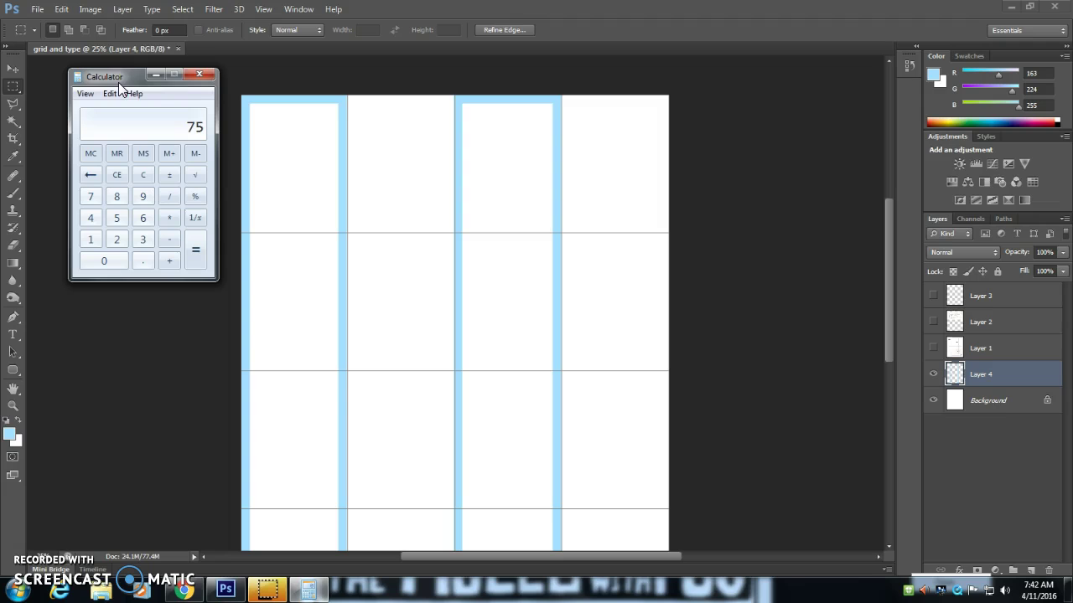
{"action": "left_click", "coordinate": [197, 77]}
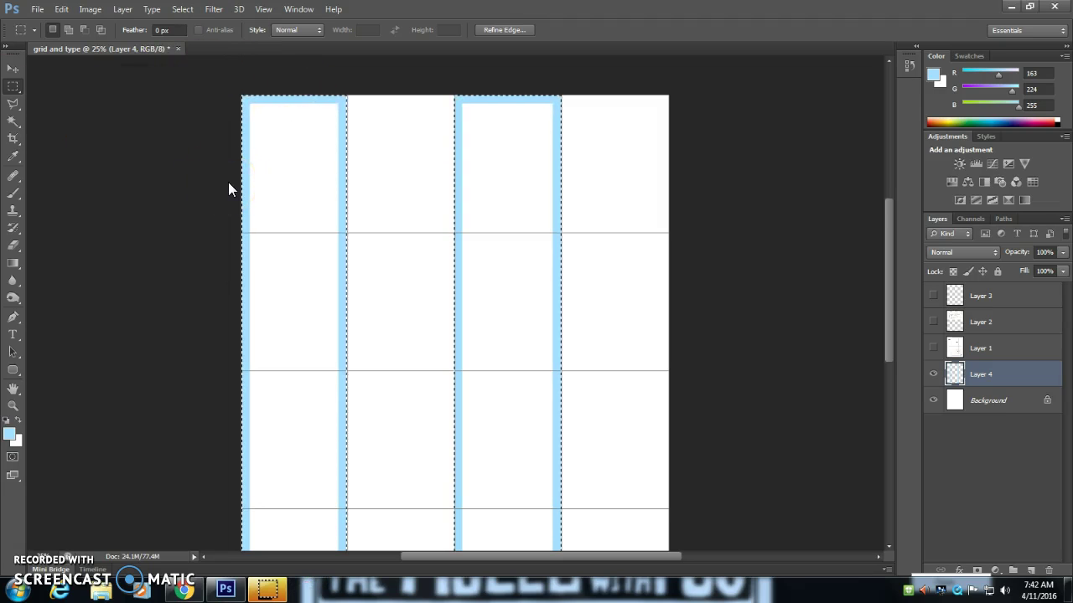
{"action": "left_click", "coordinate": [228, 99]}
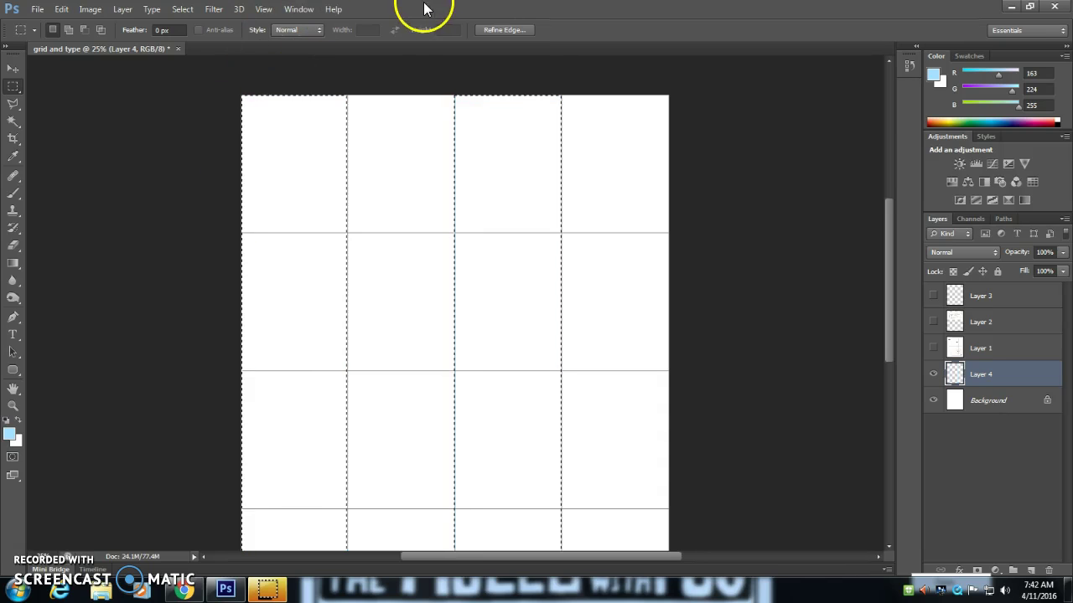
Apply a 75 px pale blue inside stroke to the selected first and third columns
{"action": "left_click", "coordinate": [61, 9]}
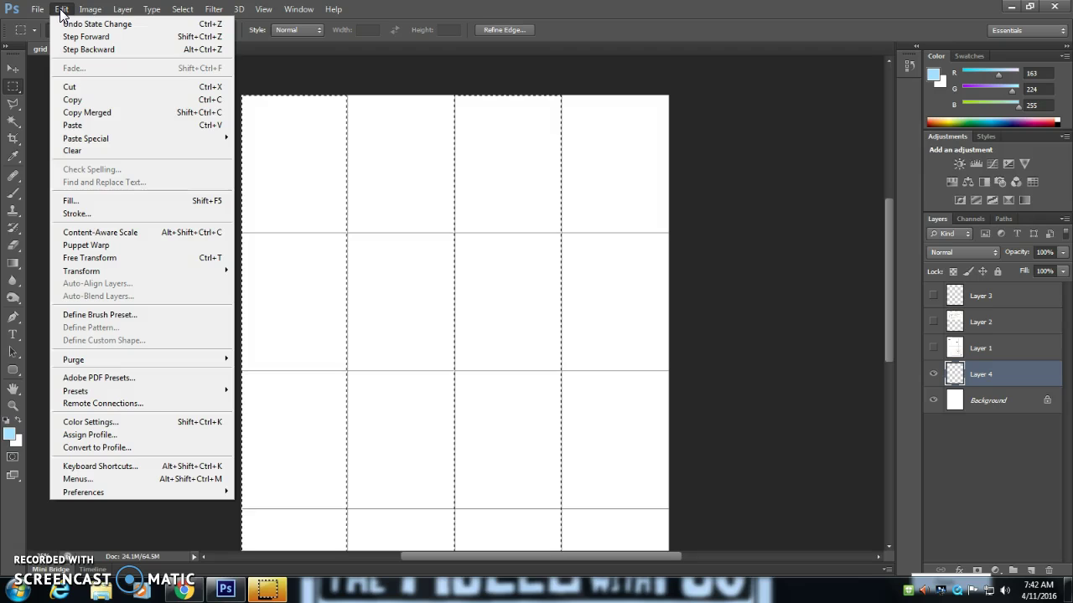
{"action": "left_click", "coordinate": [93, 214]}
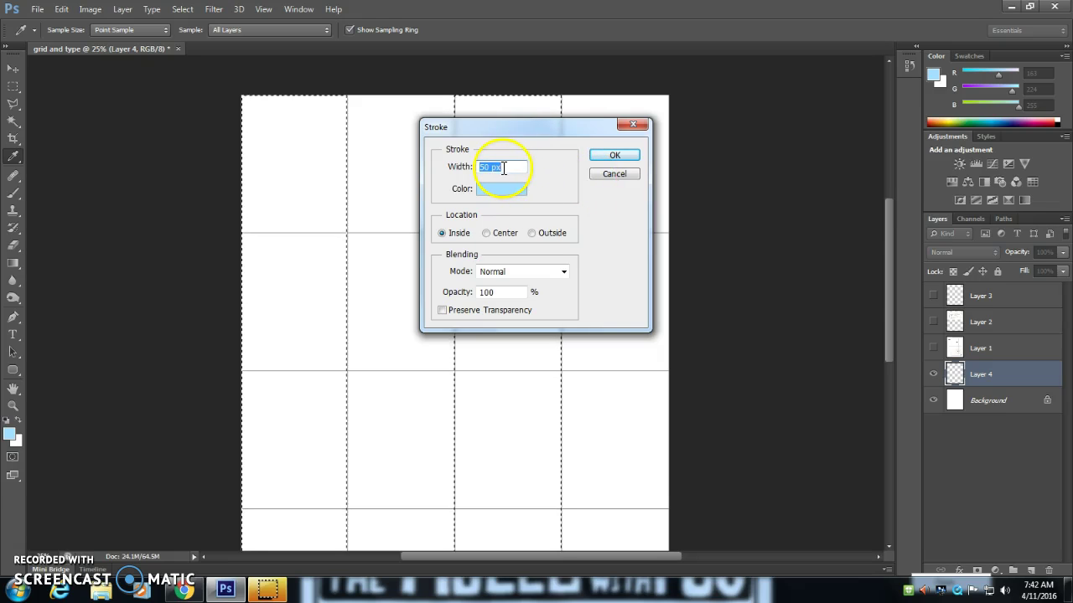
{"action": "type", "text": "75"}
{"action": "left_click", "coordinate": [627, 155]}
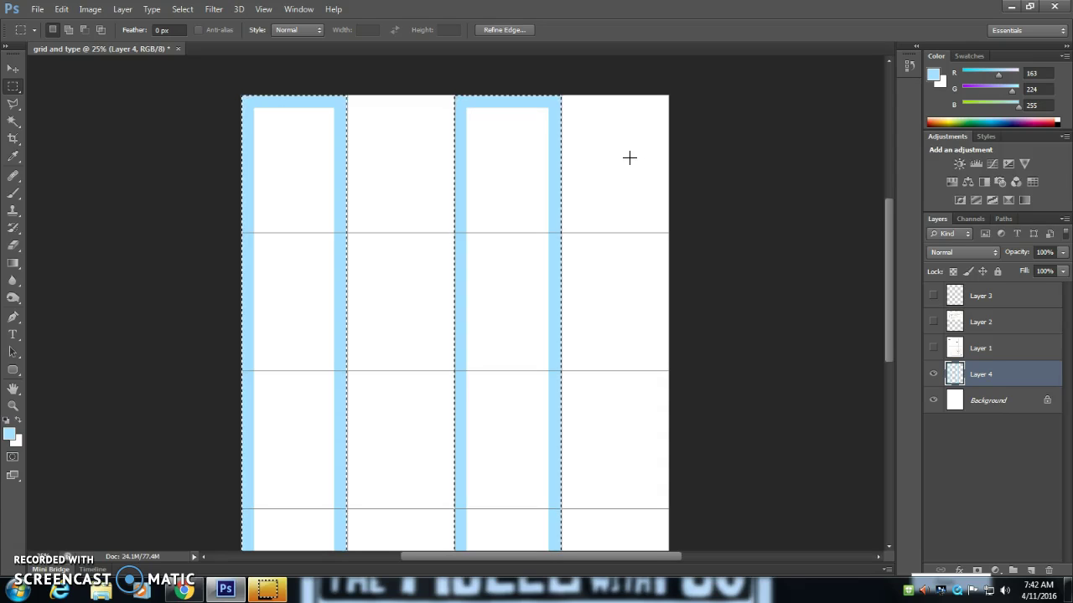
Clear the column selection and select a band across the page's second row
{"action": "left_click", "coordinate": [610, 178]}
{"action": "left_click", "coordinate": [220, 163]}
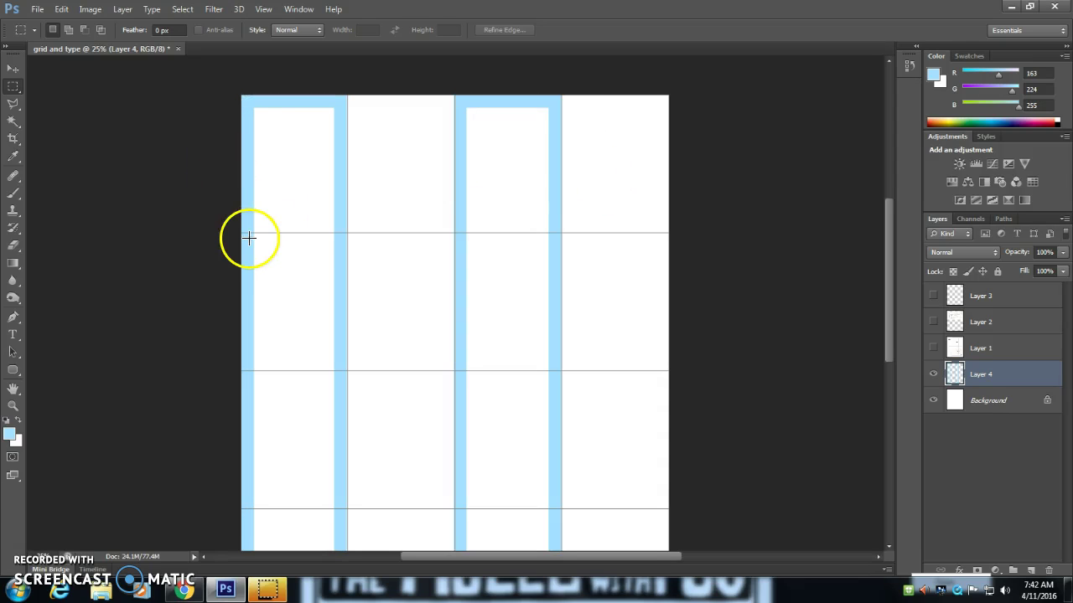
{"action": "left_click_drag", "start_coordinate": [661, 374], "coordinate": [674, 372]}
{"action": "left_click", "coordinate": [675, 372]}
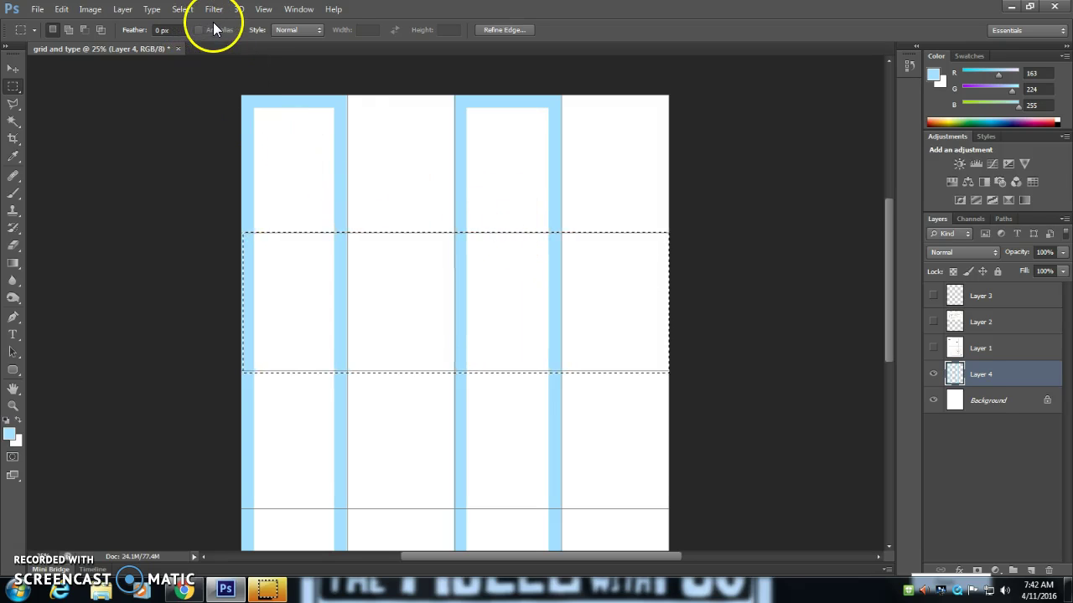
Turn on the rulers from the View menu
{"action": "left_click", "coordinate": [266, 9]}
{"action": "mouse_move", "coordinate": [287, 213]}
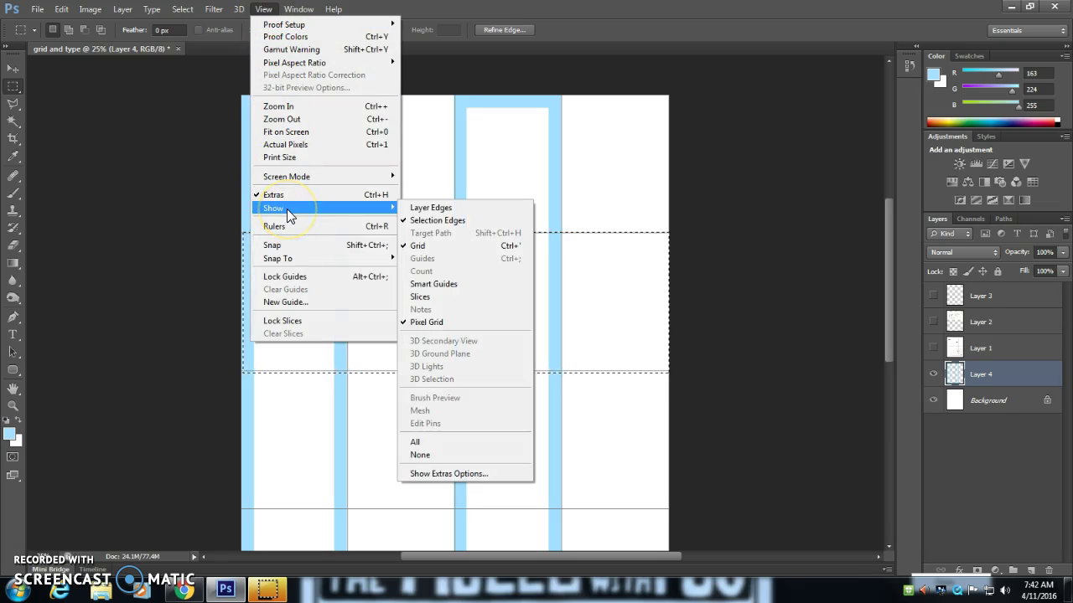
{"action": "left_click", "coordinate": [283, 227]}
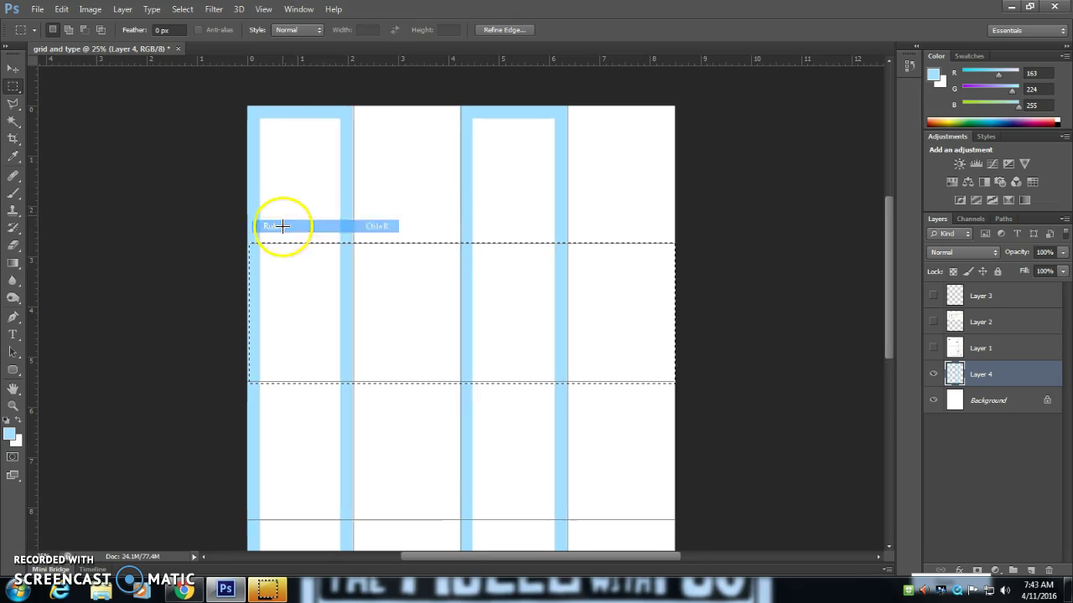
Add guides at the page's top, bottom and left margins, then marquee the fourth column
{"action": "left_click_drag", "start_coordinate": [433, 61], "coordinate": [428, 122]}
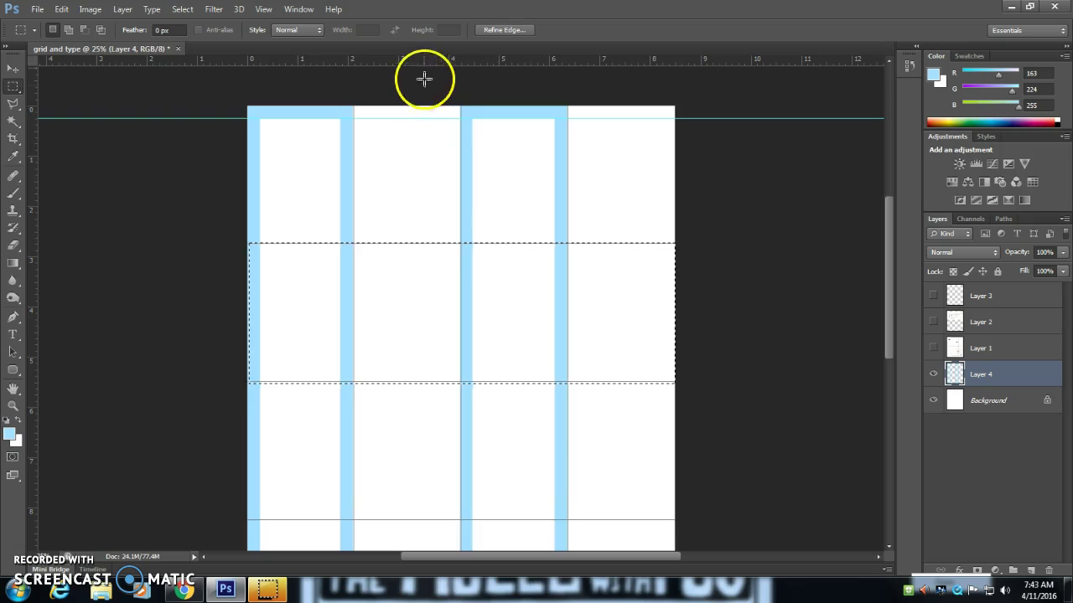
{"action": "scroll", "coordinate": [478, 210], "scroll_direction": "down", "scroll_amount": 5}
{"action": "scroll", "coordinate": [476, 207], "scroll_direction": "down", "scroll_amount": 1}
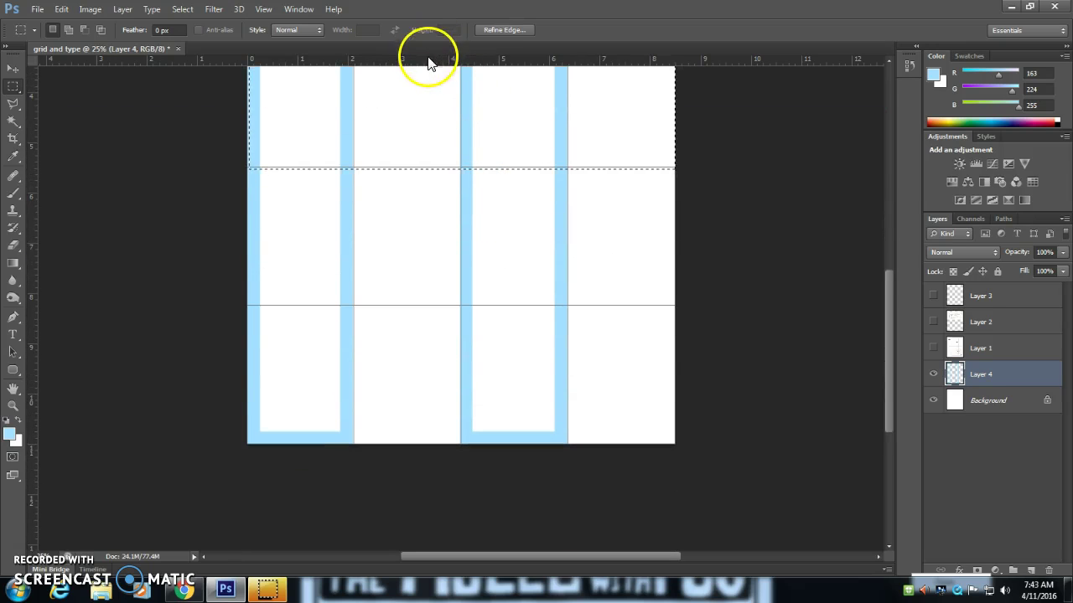
{"action": "left_click_drag", "start_coordinate": [430, 59], "coordinate": [438, 432]}
{"action": "left_click_drag", "start_coordinate": [33, 223], "coordinate": [259, 240]}
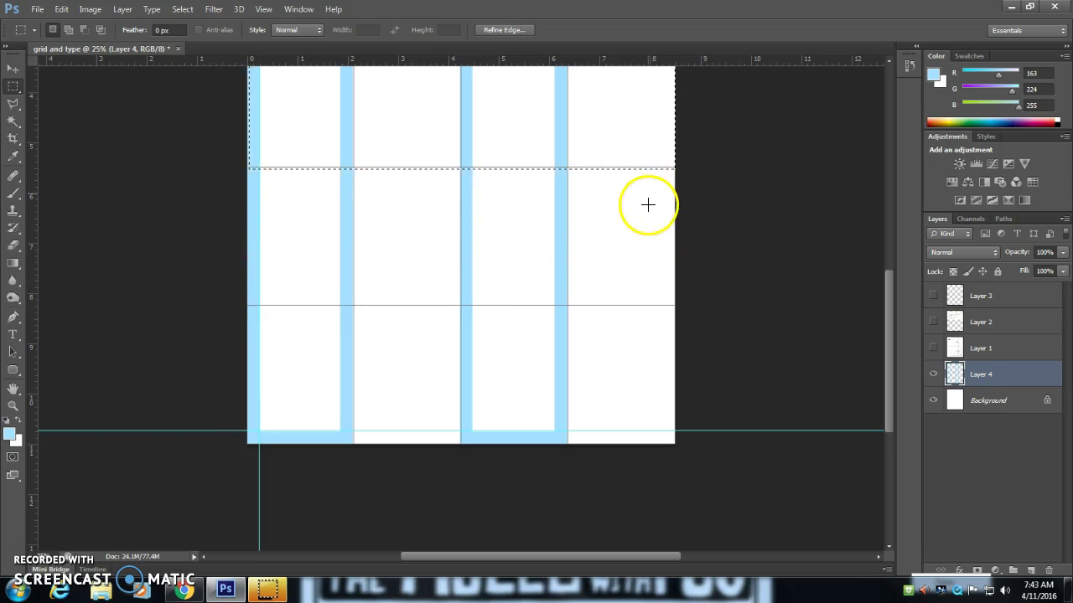
{"action": "scroll", "coordinate": [649, 214], "scroll_direction": "up", "scroll_amount": 5}
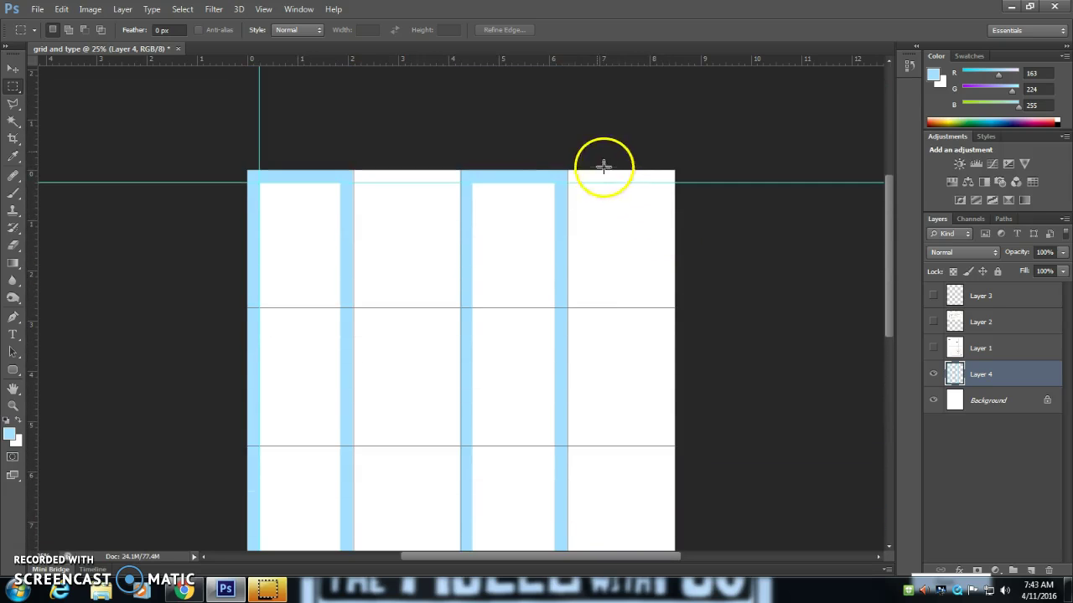
{"action": "left_click_drag", "start_coordinate": [556, 163], "coordinate": [685, 357]}
Stroke the fourth column with the pale blue 75 px stroke and deselect it
{"action": "left_click", "coordinate": [61, 9]}
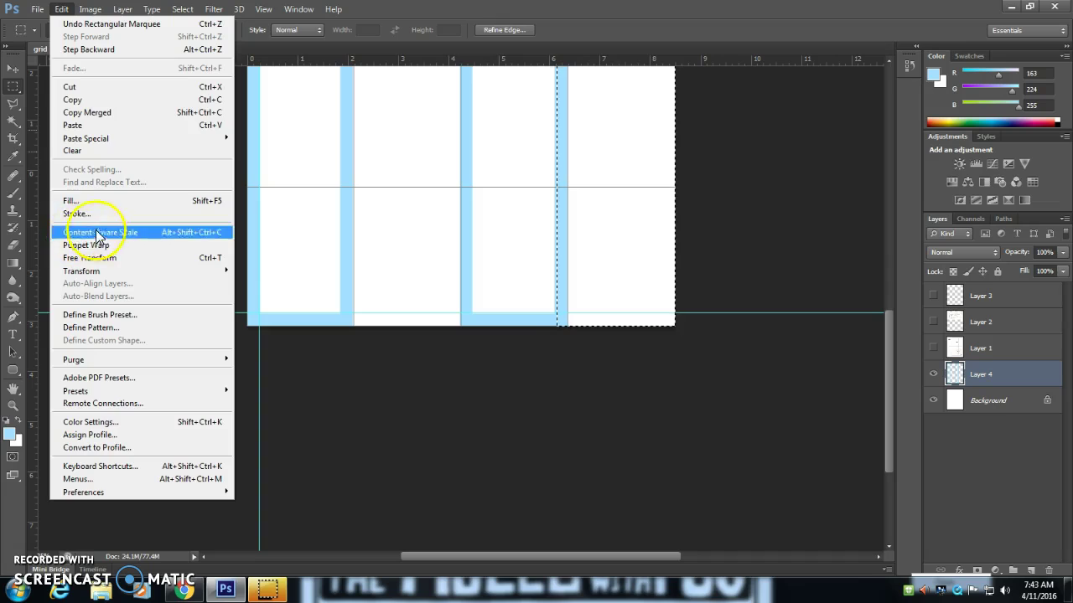
{"action": "left_click", "coordinate": [94, 215]}
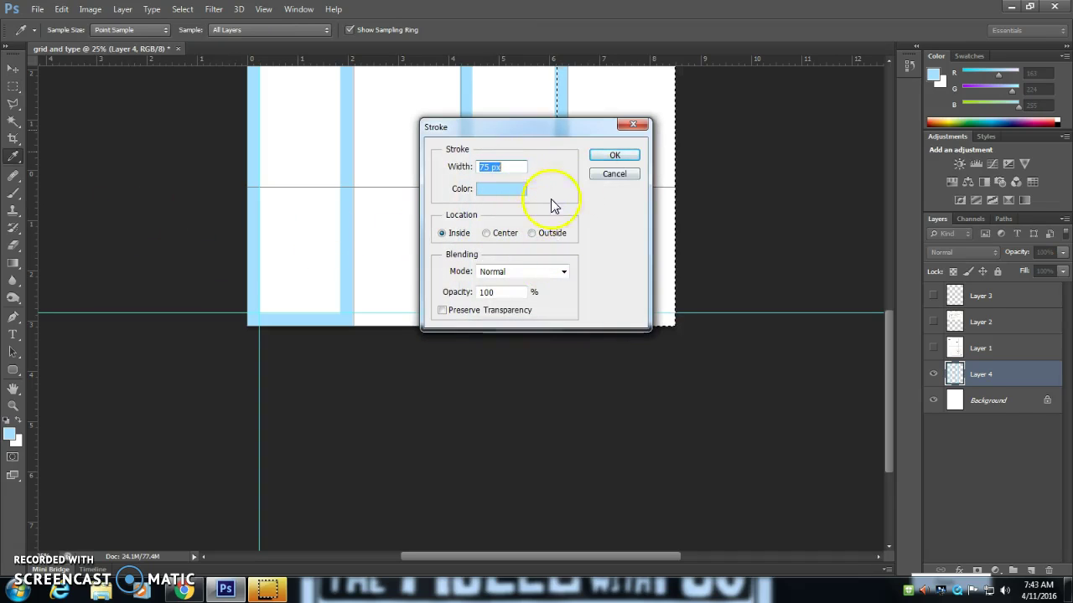
{"action": "left_click", "coordinate": [613, 155]}
{"action": "left_click", "coordinate": [282, 233]}
Drag a vertical guide from the left ruler to the right margin at 8.234 in
{"action": "left_click_drag", "start_coordinate": [34, 177], "coordinate": [661, 201]}
{"action": "scroll", "coordinate": [660, 201], "scroll_direction": "up", "scroll_amount": 5}
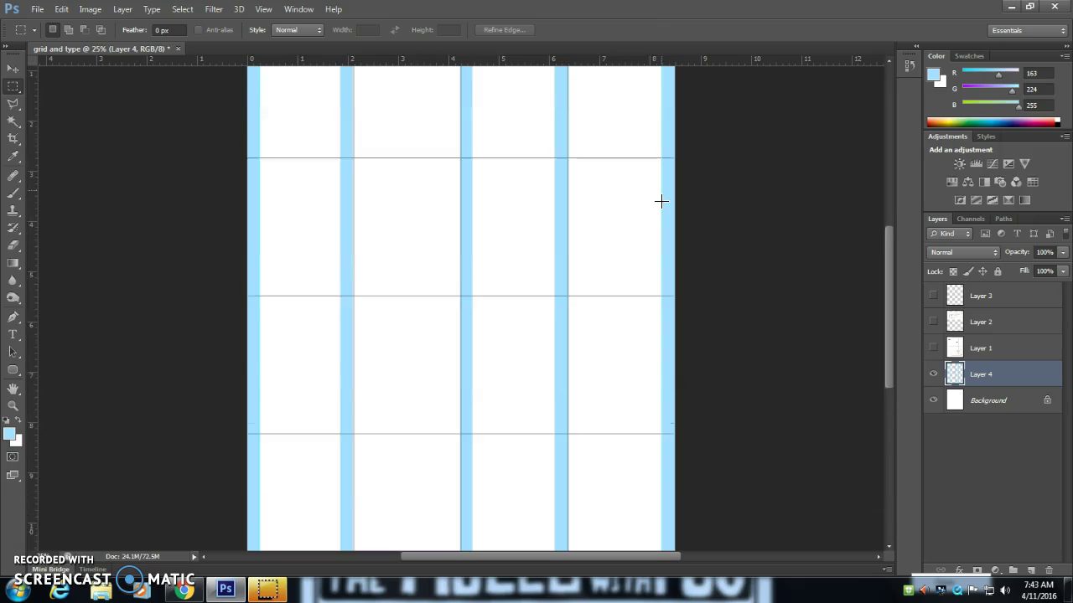
{"action": "scroll", "coordinate": [660, 201], "scroll_direction": "up", "scroll_amount": 3}
{"action": "mouse_move", "coordinate": [263, 173]}
{"action": "left_mouse_down"}
{"action": "mouse_move", "coordinate": [259, 160]}
{"action": "mouse_move", "coordinate": [401, 165]}
{"action": "left_mouse_up"}
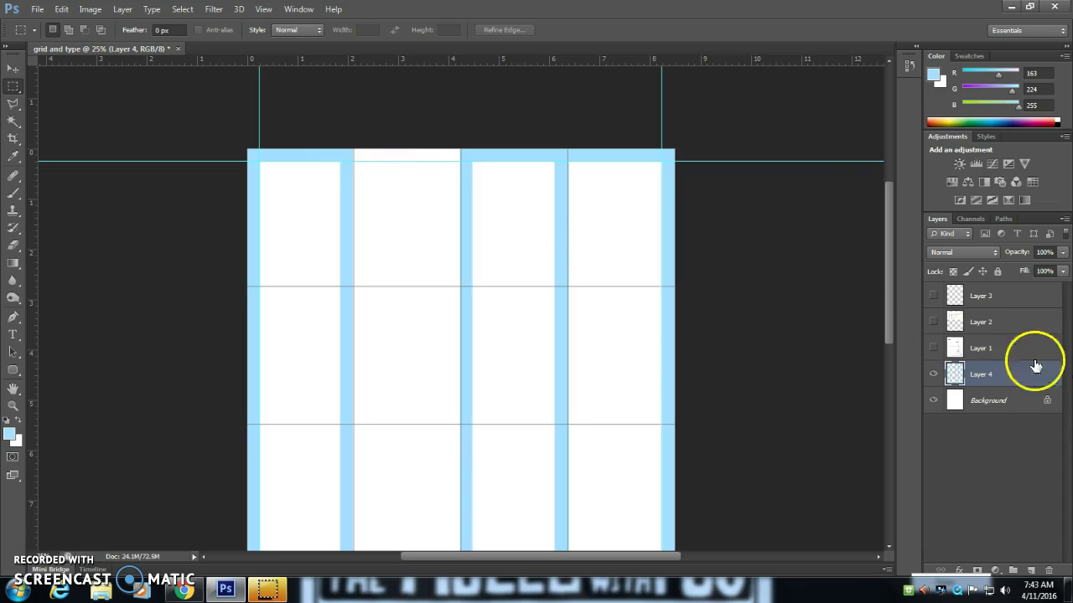
Select all of Layer 4, delete the blue gutter strokes, and deselect
{"action": "key", "text": "ctrl+a"}
{"action": "key", "text": "Delete"}
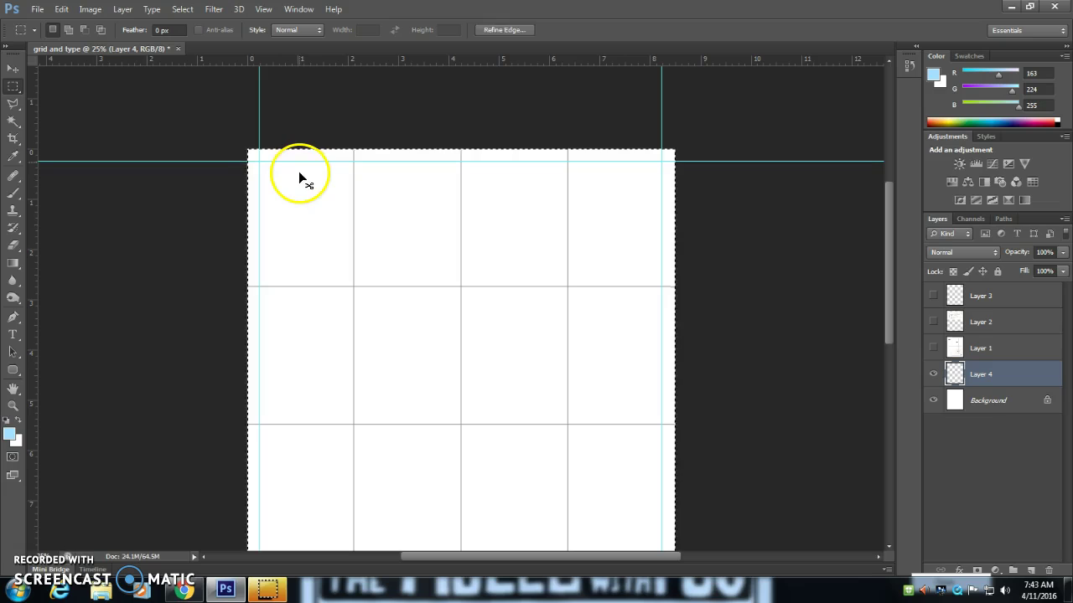
{"action": "key", "text": "ctrl+d"}
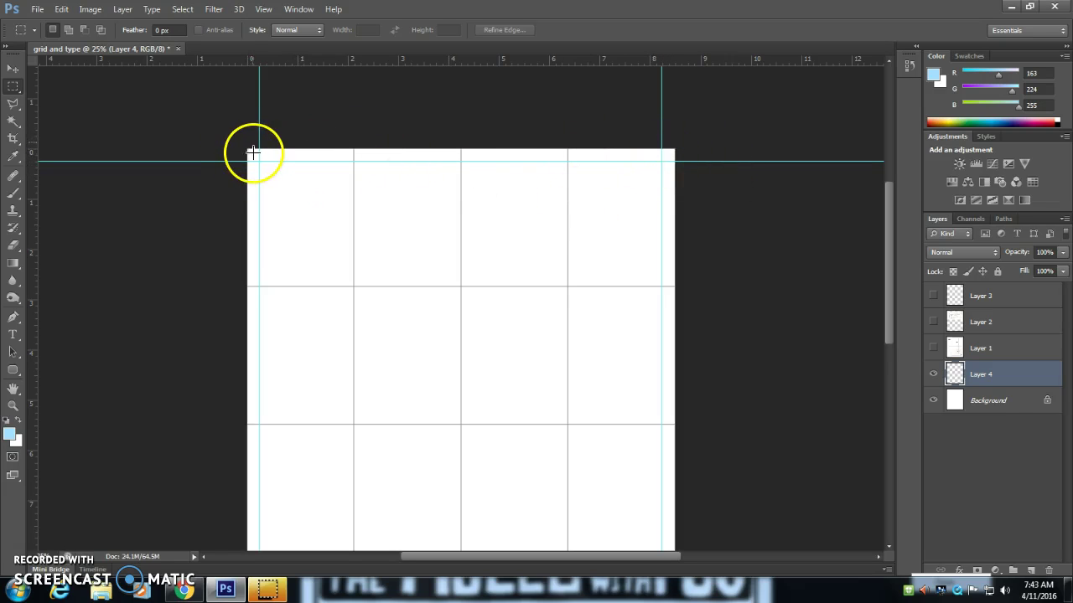
Test a marquee from the page corner, then enable View > Snap to guides
{"action": "left_click_drag", "start_coordinate": [253, 154], "coordinate": [353, 233]}
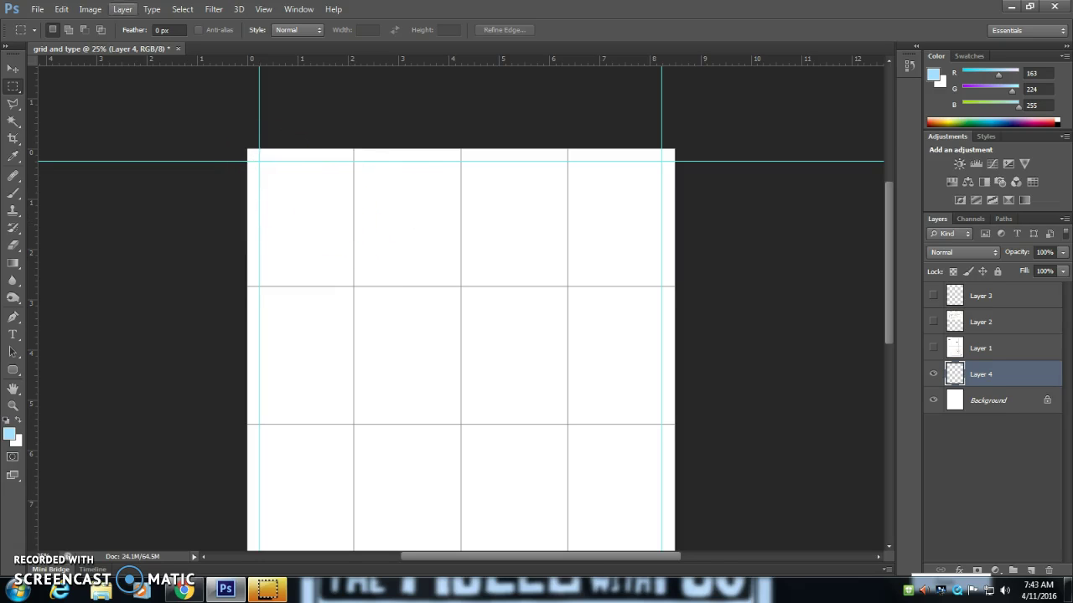
{"action": "left_click", "coordinate": [263, 9]}
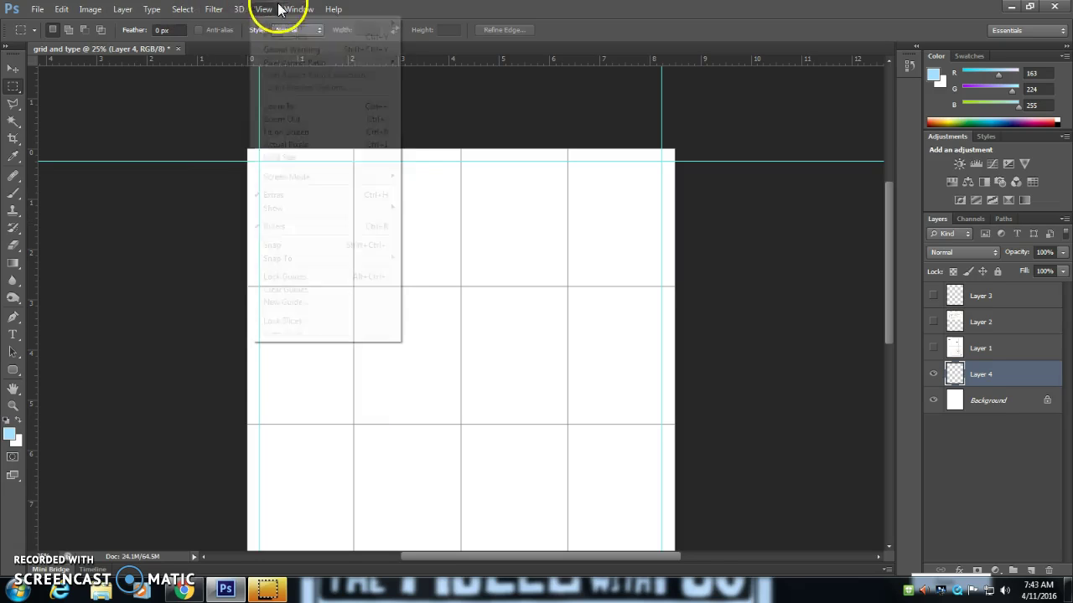
{"action": "left_click", "coordinate": [274, 245]}
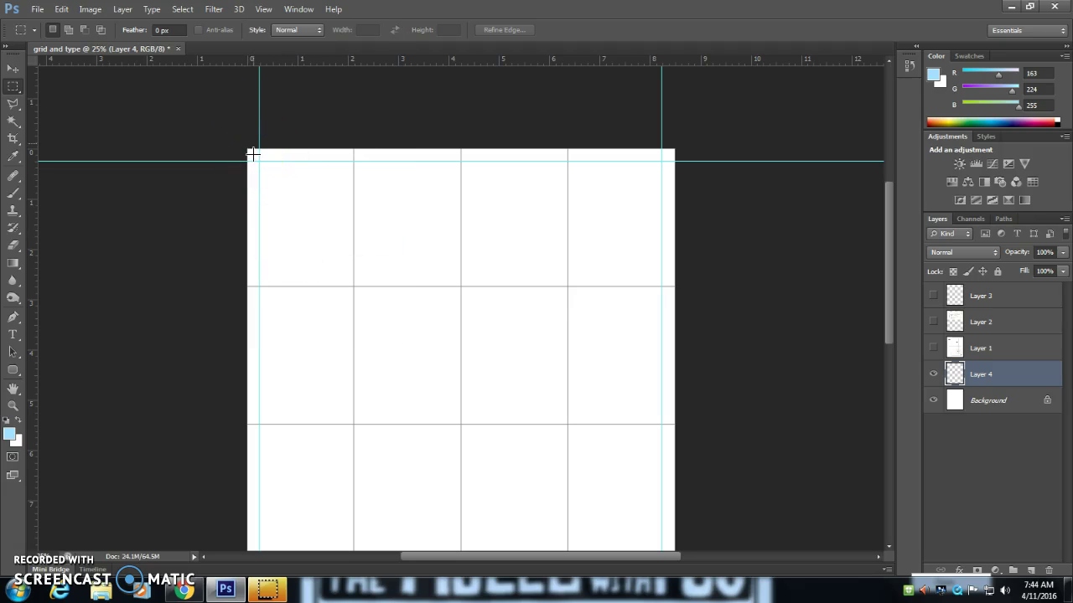
Marquee the fourth column, then add the first column, both snapping to the margin guides
{"action": "left_click_drag", "start_coordinate": [253, 155], "coordinate": [355, 342]}
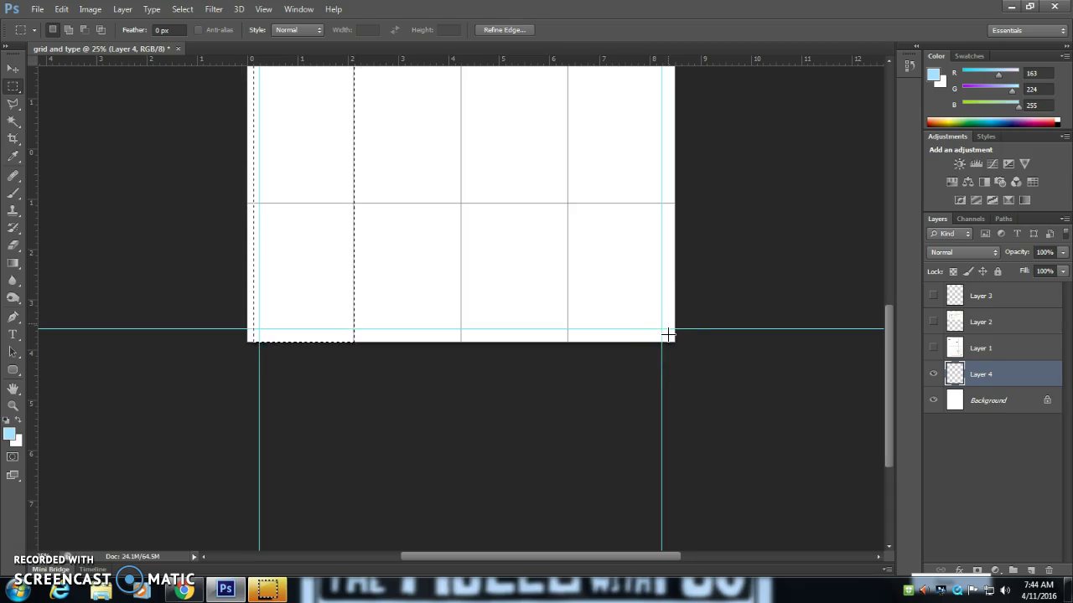
{"action": "left_click_drag", "start_coordinate": [668, 333], "coordinate": [578, 211]}
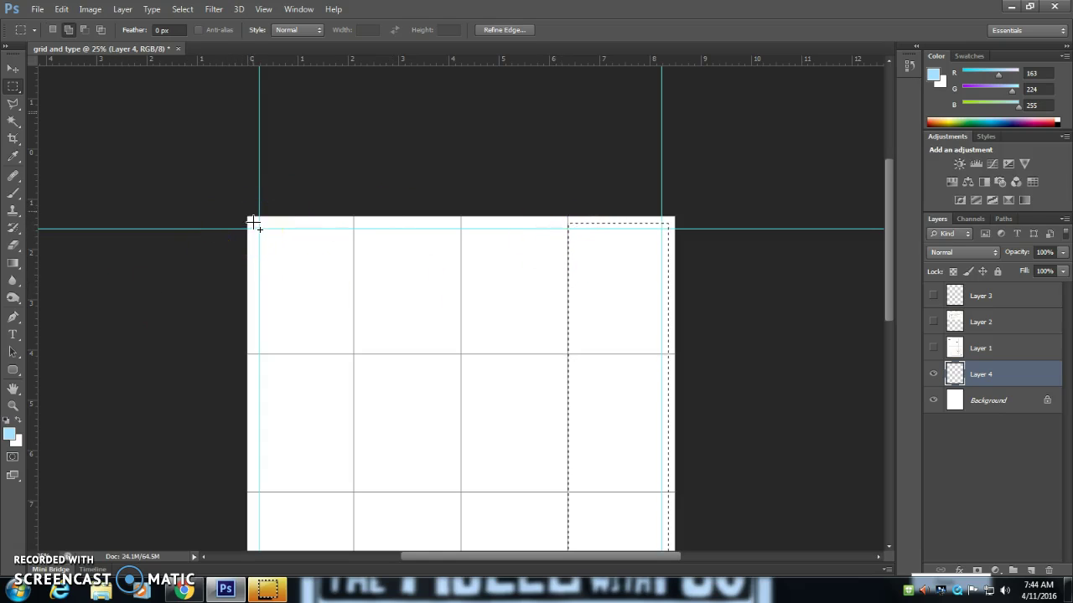
{"action": "left_click_drag", "start_coordinate": [253, 223], "coordinate": [352, 506]}
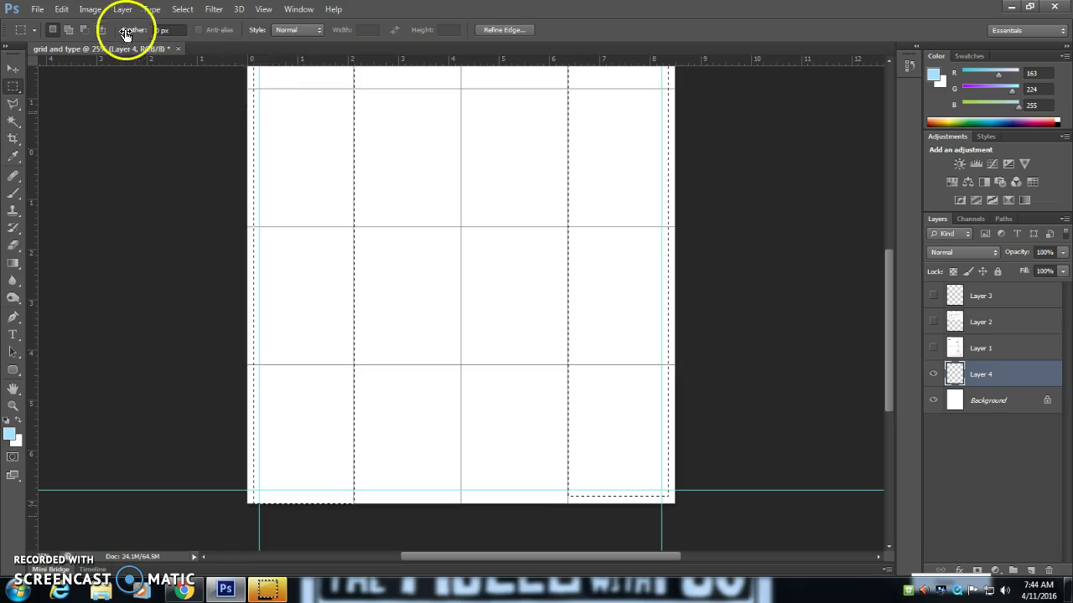
Try a 75 px pale blue inside stroke on both columns, then undo it
{"action": "left_click", "coordinate": [62, 9]}
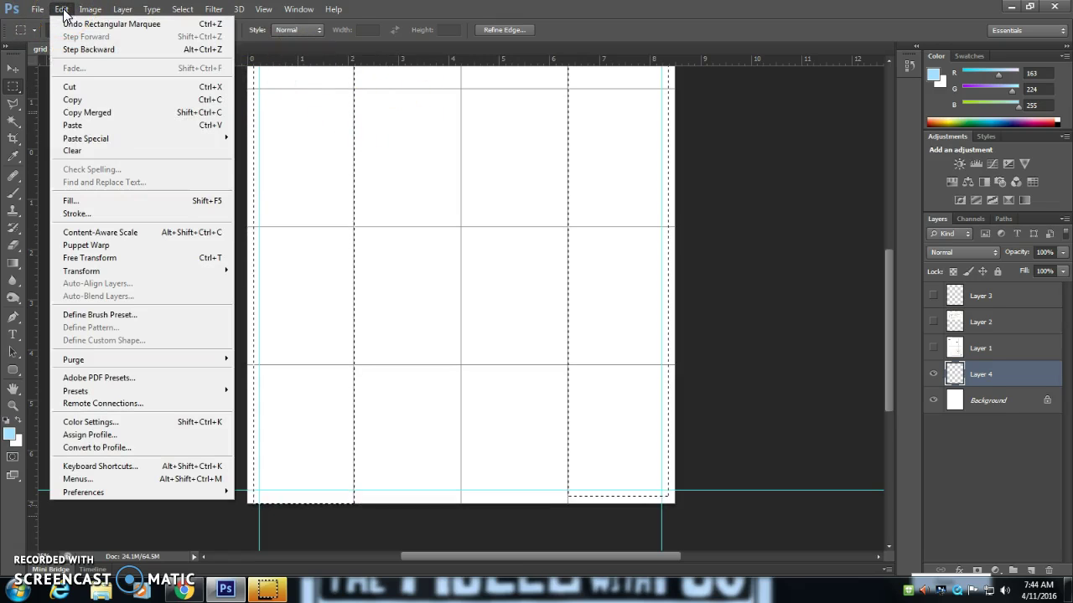
{"action": "left_click", "coordinate": [84, 215]}
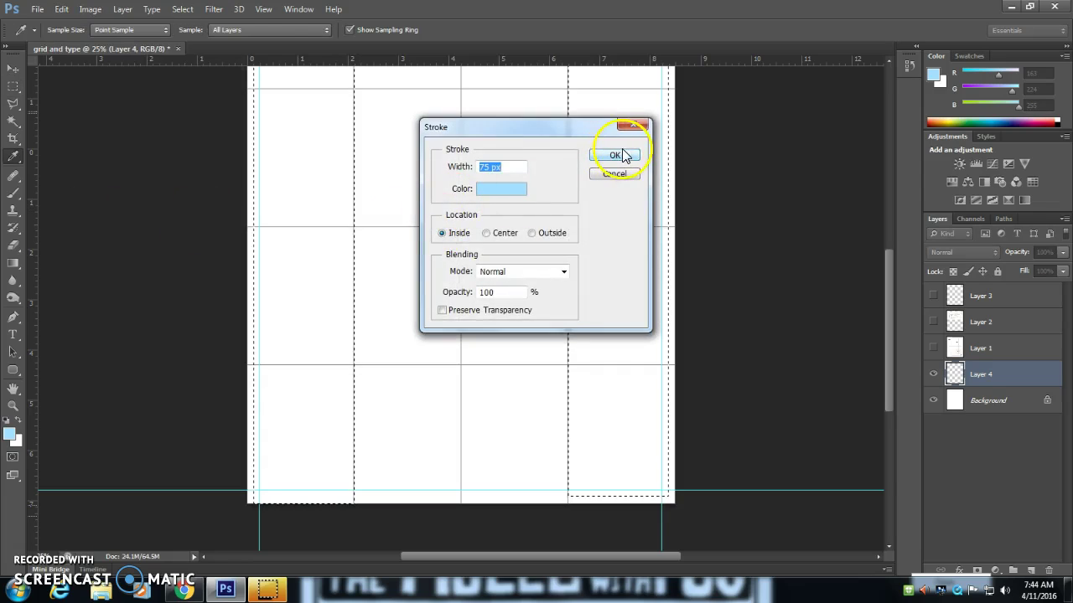
{"action": "left_click", "coordinate": [614, 156]}
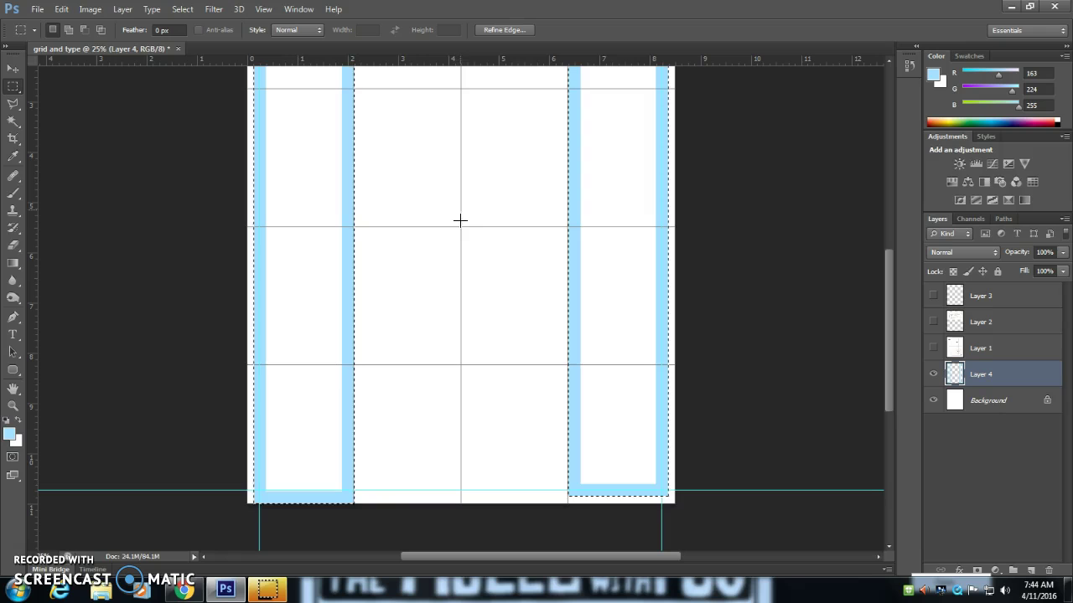
{"action": "key", "text": "ctrl+z"}
Reapply the 75 px pale blue stroke with Location Center, then marquee the third column
{"action": "left_click", "coordinate": [61, 8]}
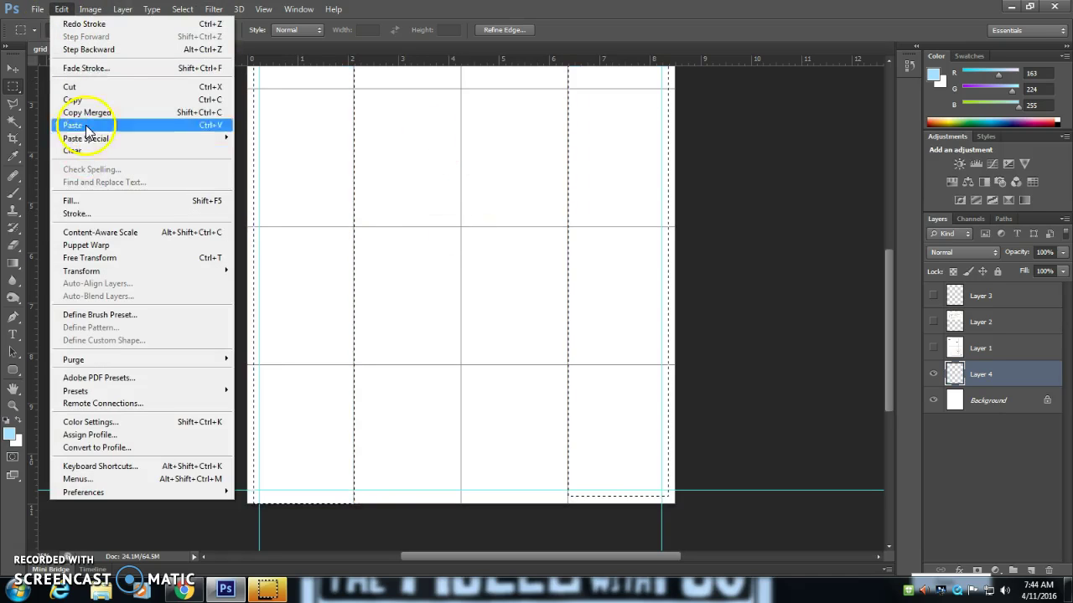
{"action": "left_click", "coordinate": [76, 213]}
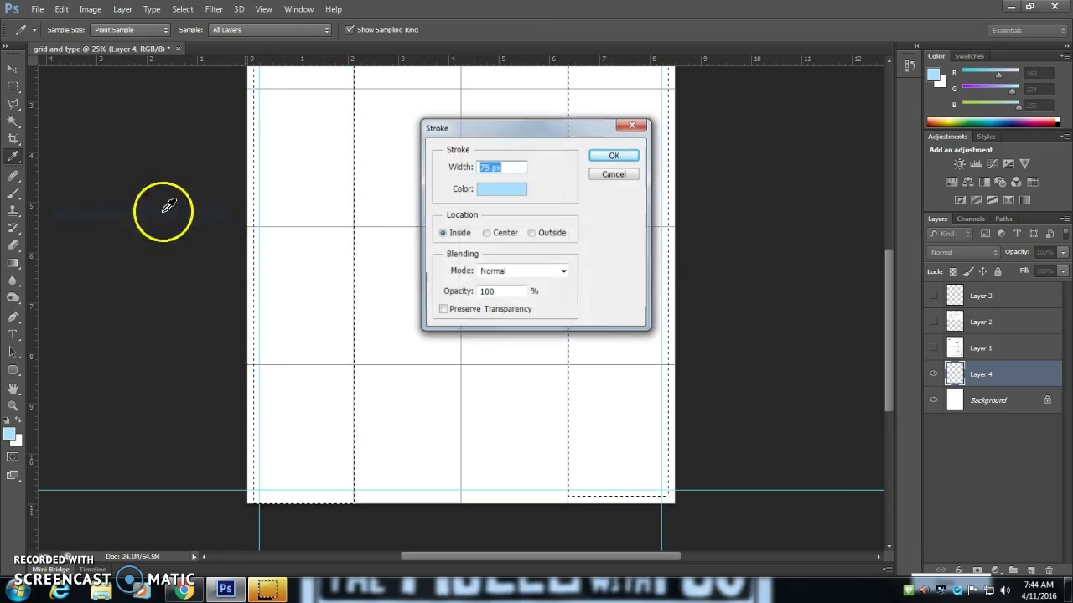
{"action": "left_click", "coordinate": [486, 233]}
{"action": "left_click", "coordinate": [614, 156]}
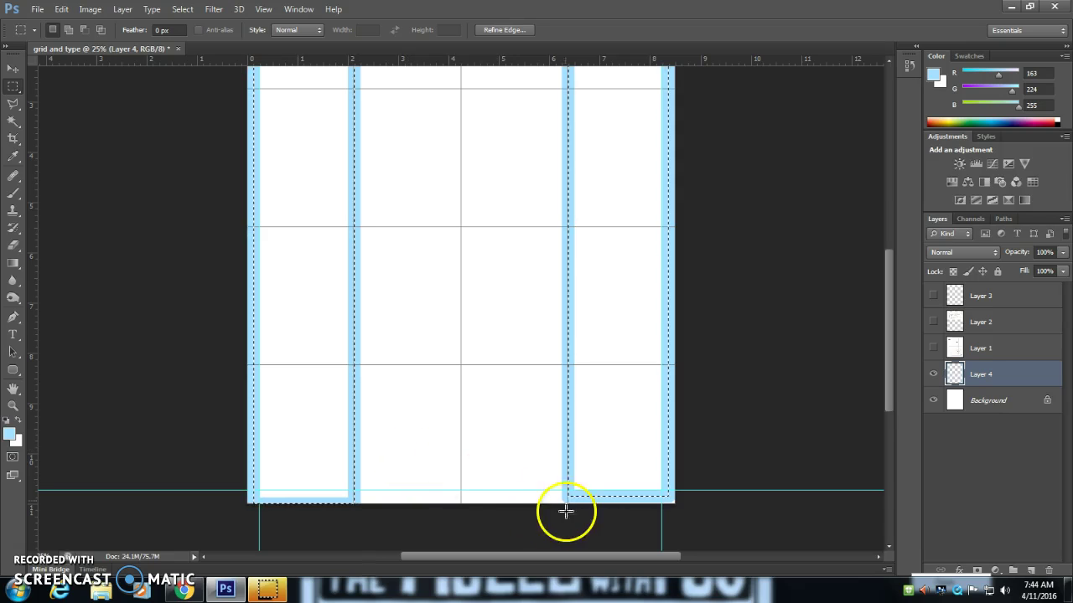
{"action": "left_click_drag", "start_coordinate": [567, 496], "coordinate": [459, 144]}
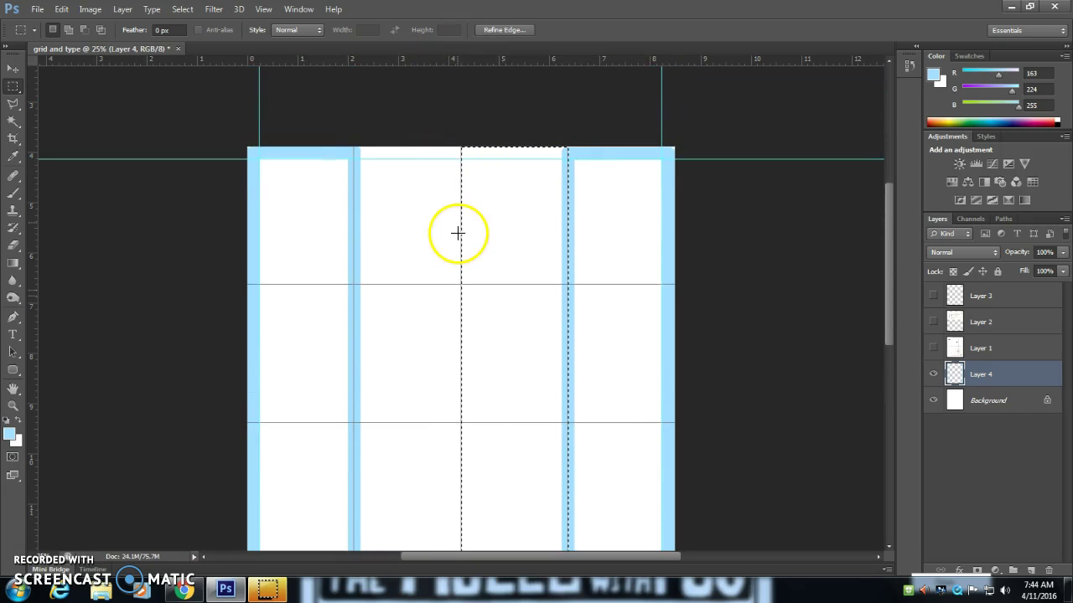